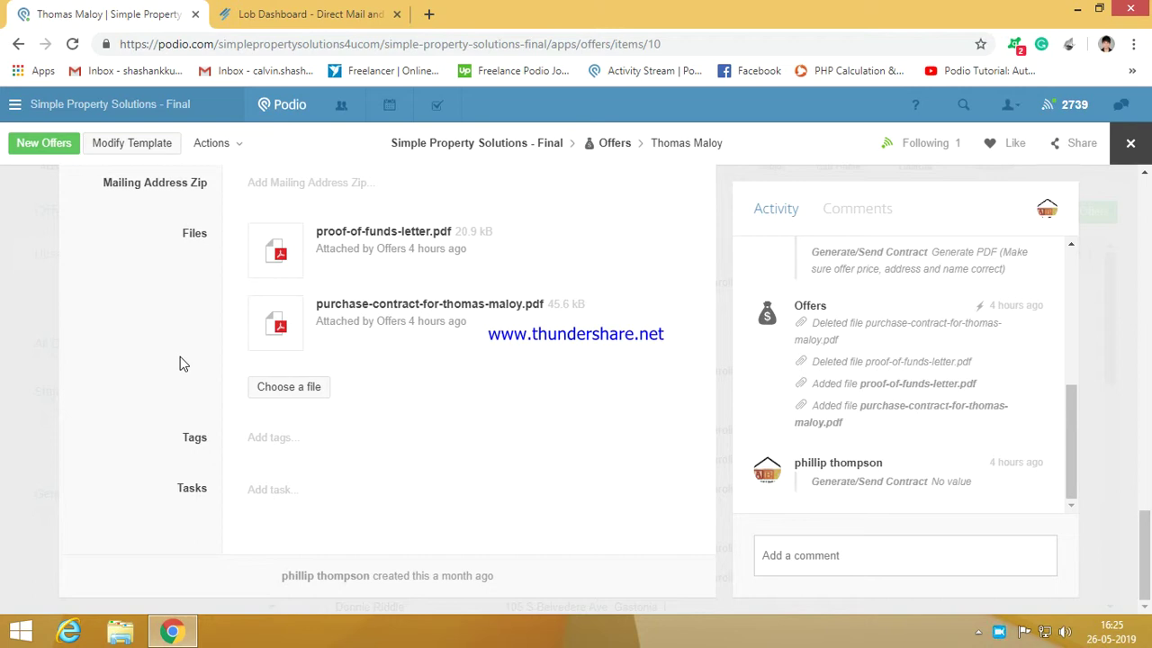
Review the offer's pricing and property address fields in Podio and the existing letters in the Lob dashboard
scroll(180, 364, "up", 10)
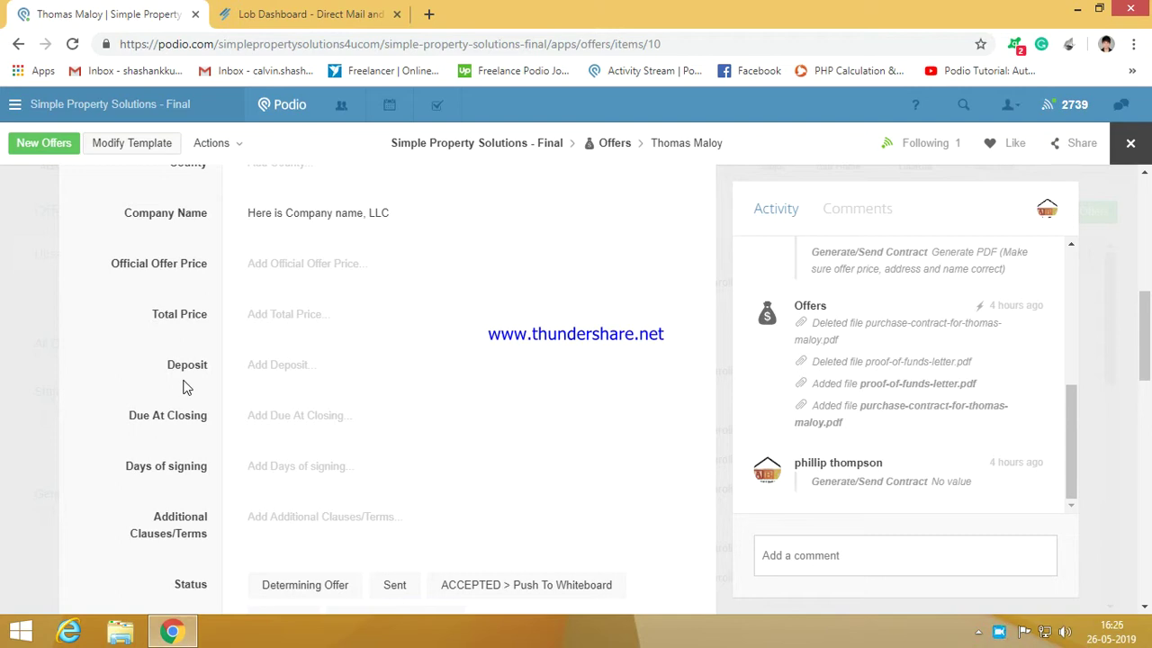
left_click(314, 11)
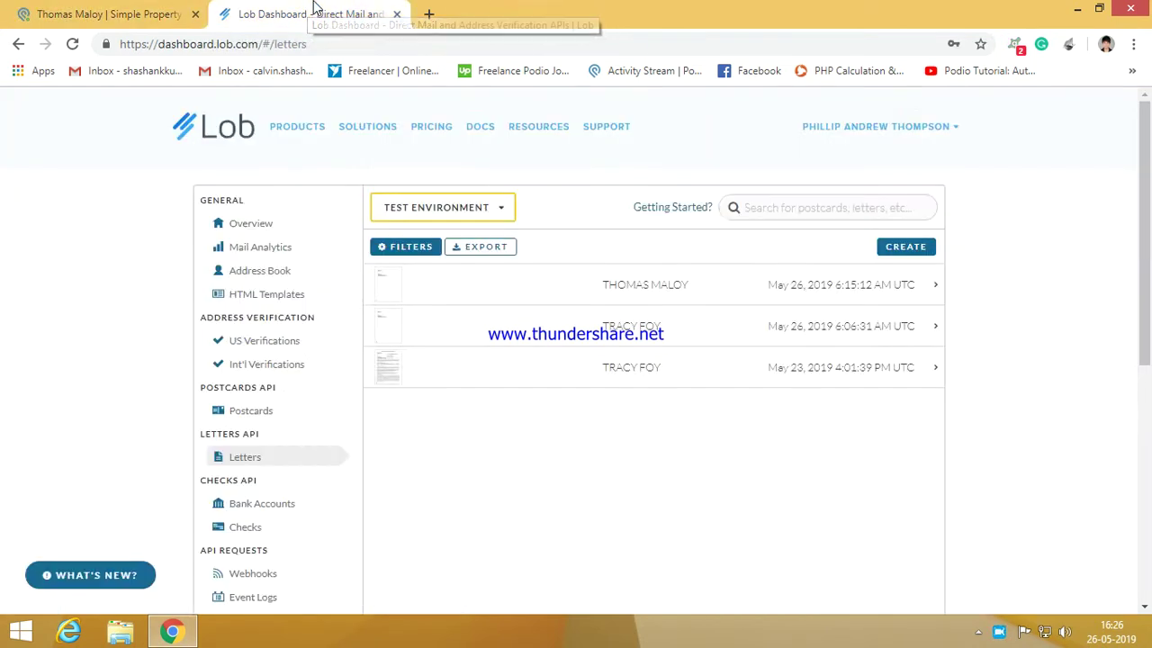
left_click(157, 16)
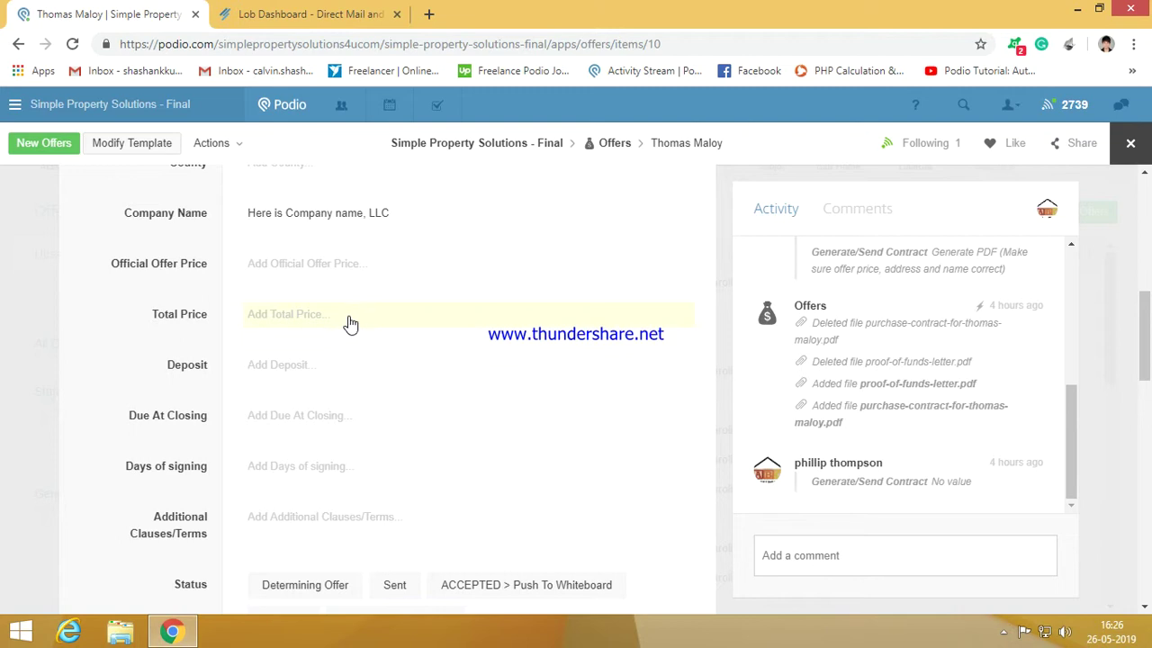
scroll(351, 324, "up", 5)
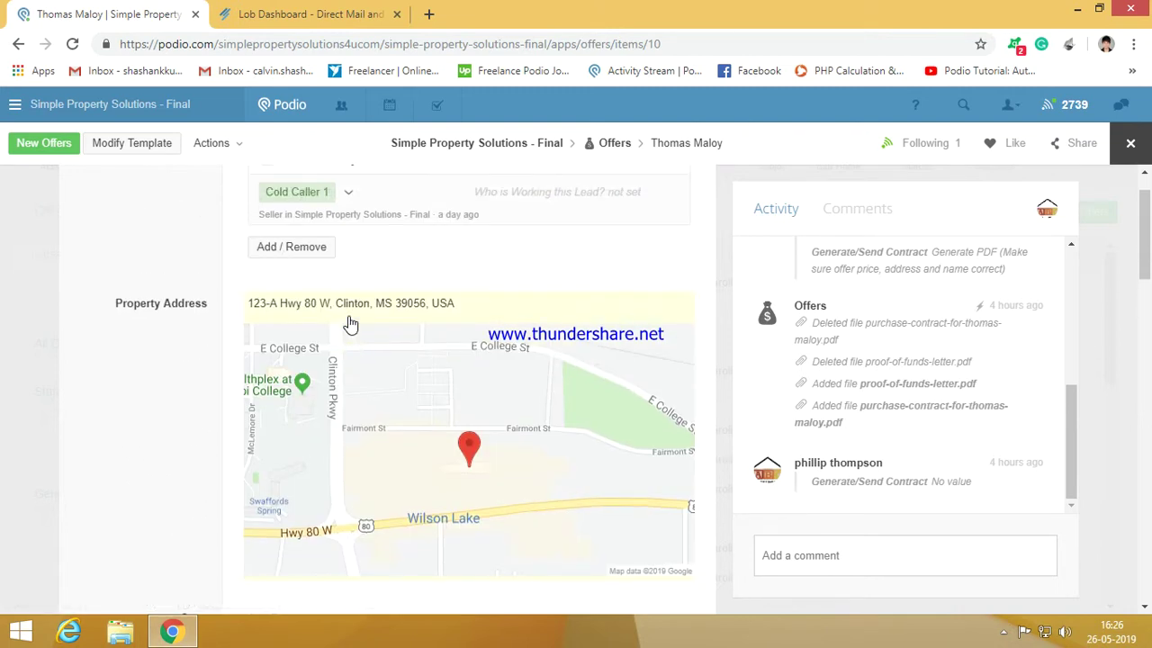
scroll(351, 323, "up", 1)
left_click(306, 13)
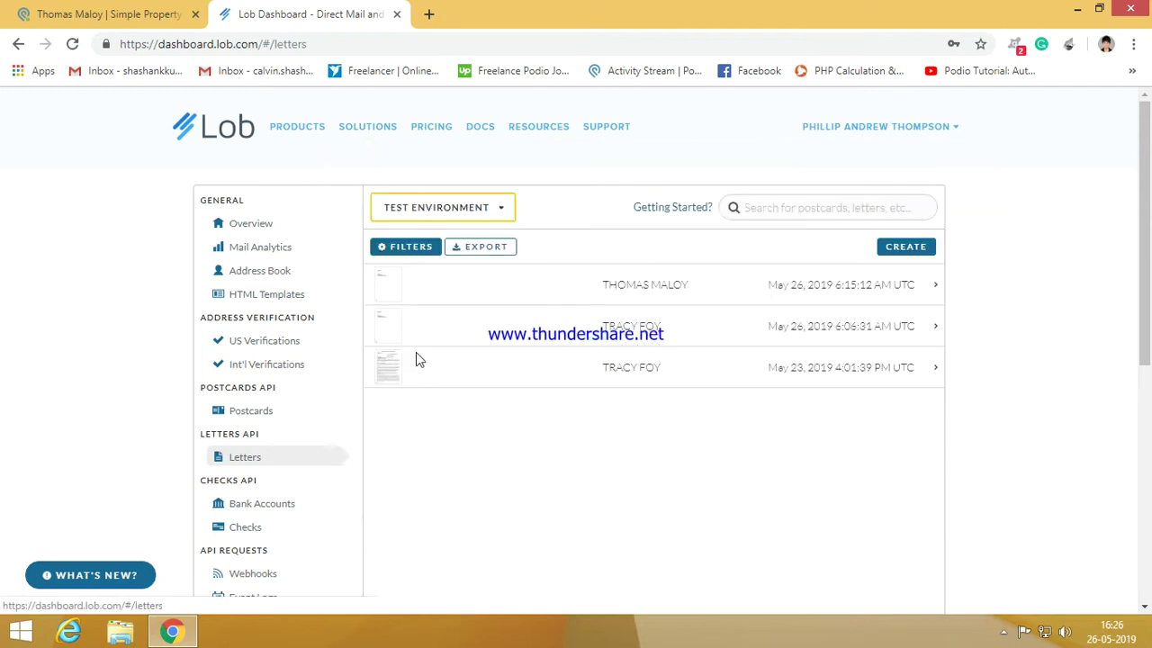
left_click(155, 8)
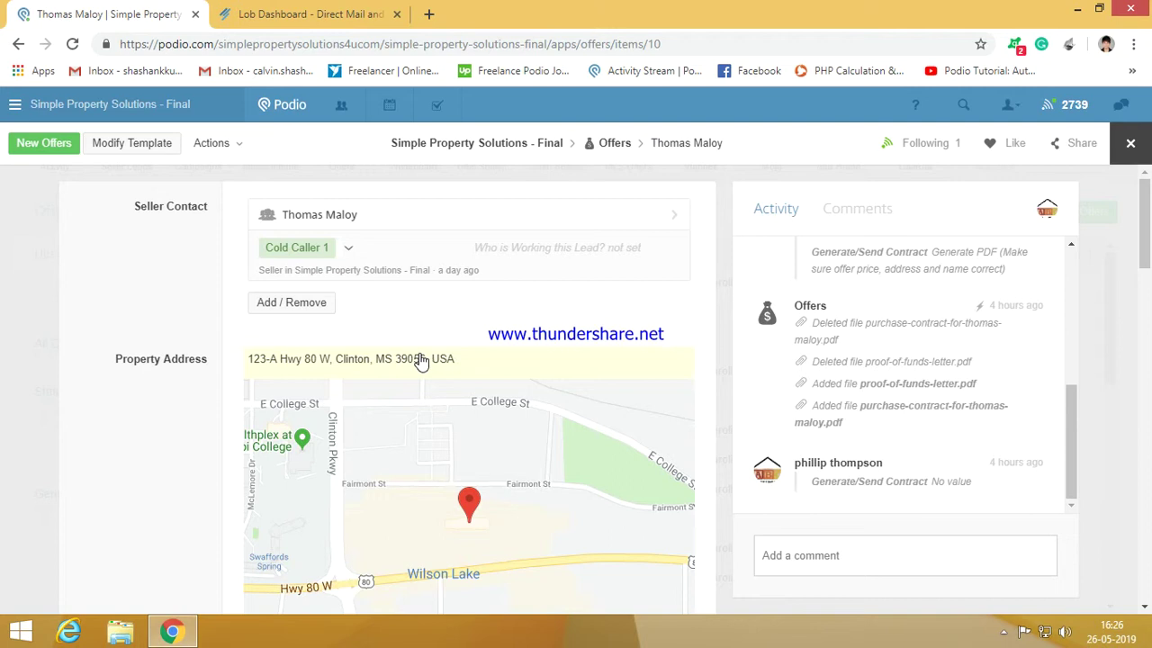
Examine the offer's Generate/Send Contract options, address fields and attached PDF files
scroll(419, 362, "down", 11)
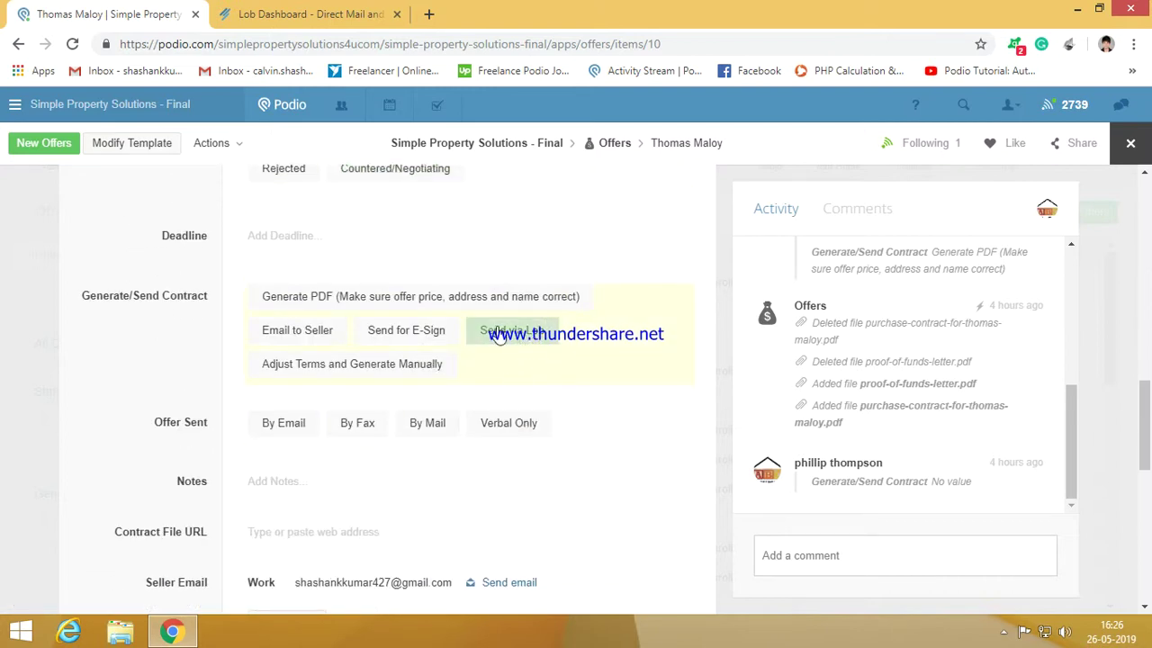
scroll(531, 334, "down", 8)
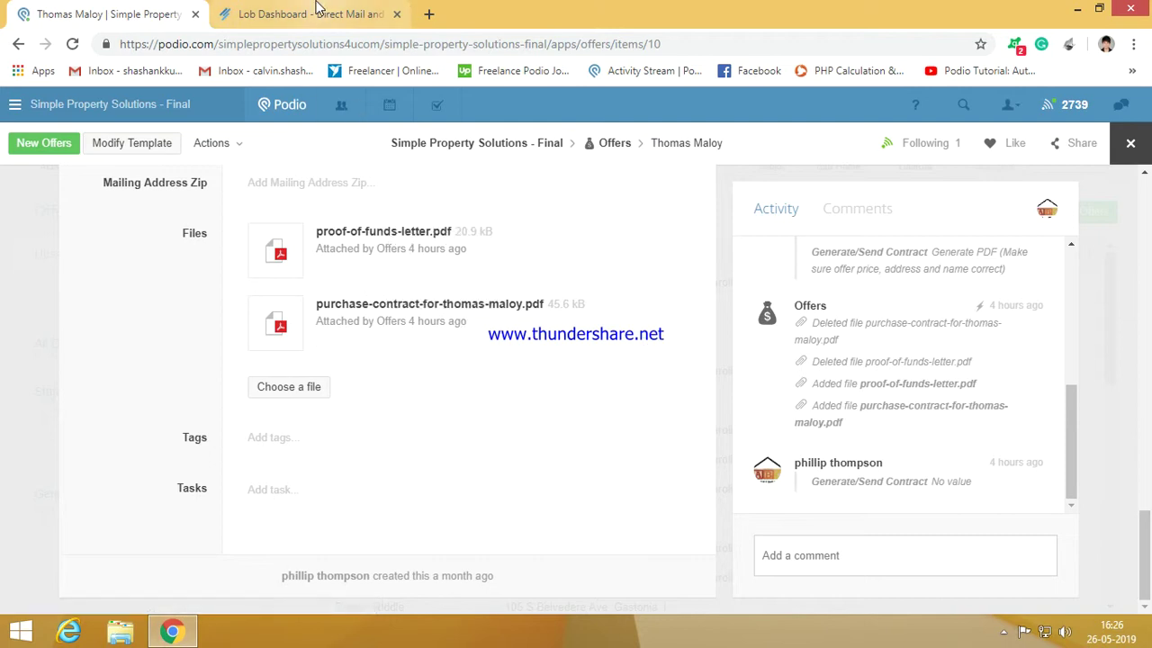
left_click(138, 429)
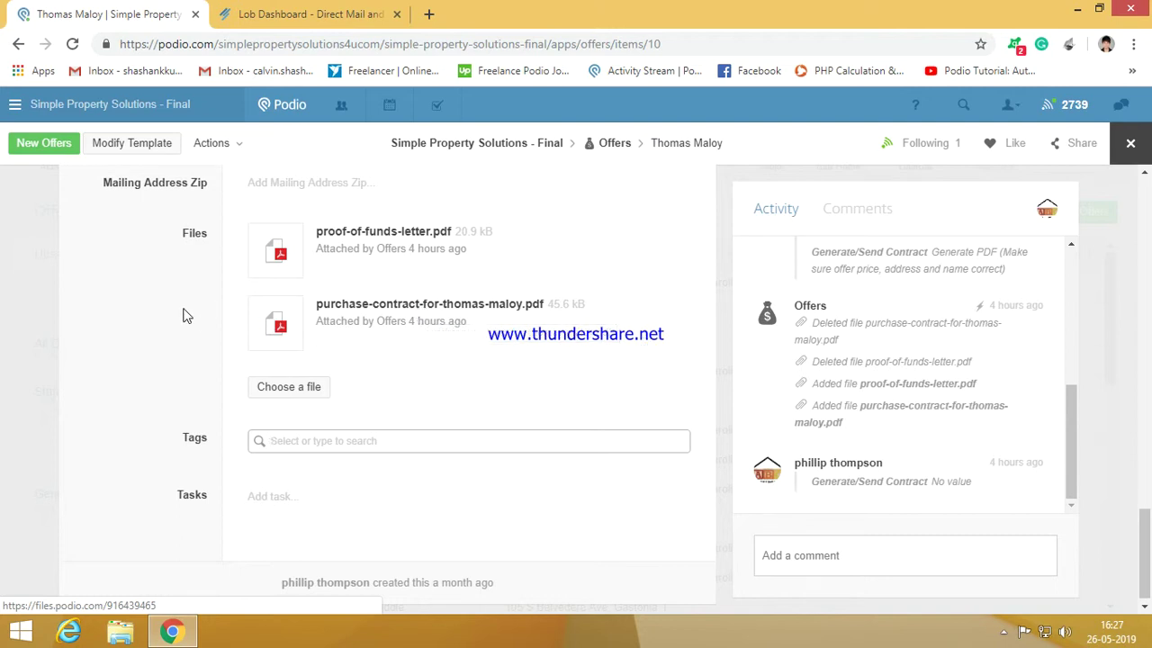
scroll(182, 314, "up", 10)
scroll(183, 314, "up", 2)
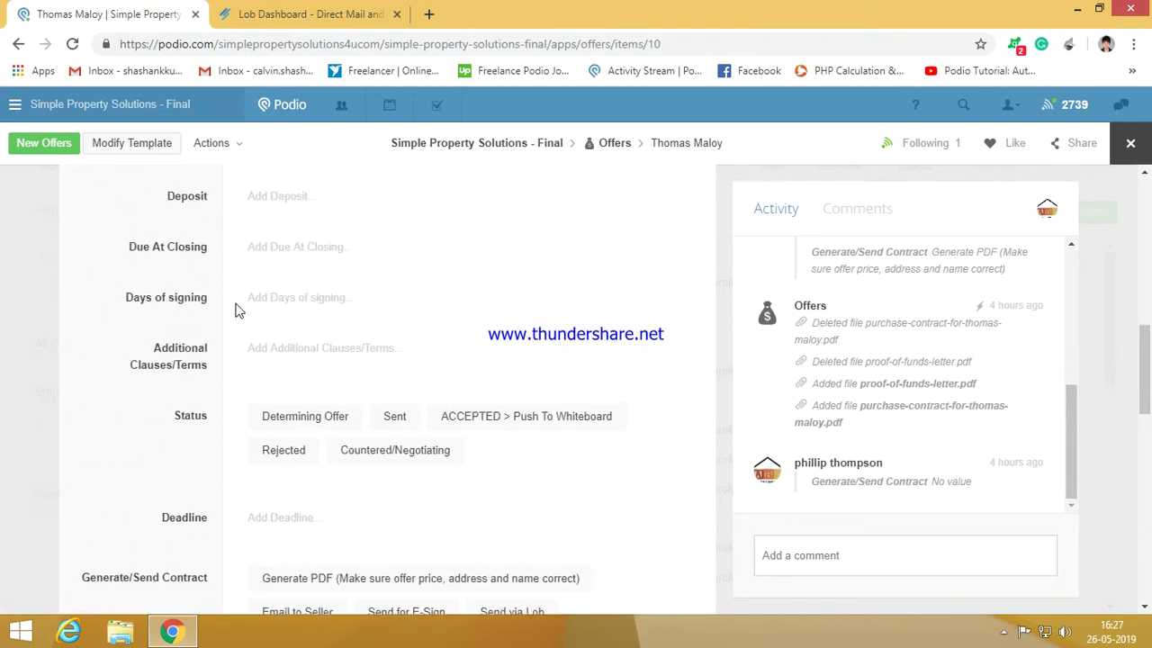
scroll(420, 327, "up", 8)
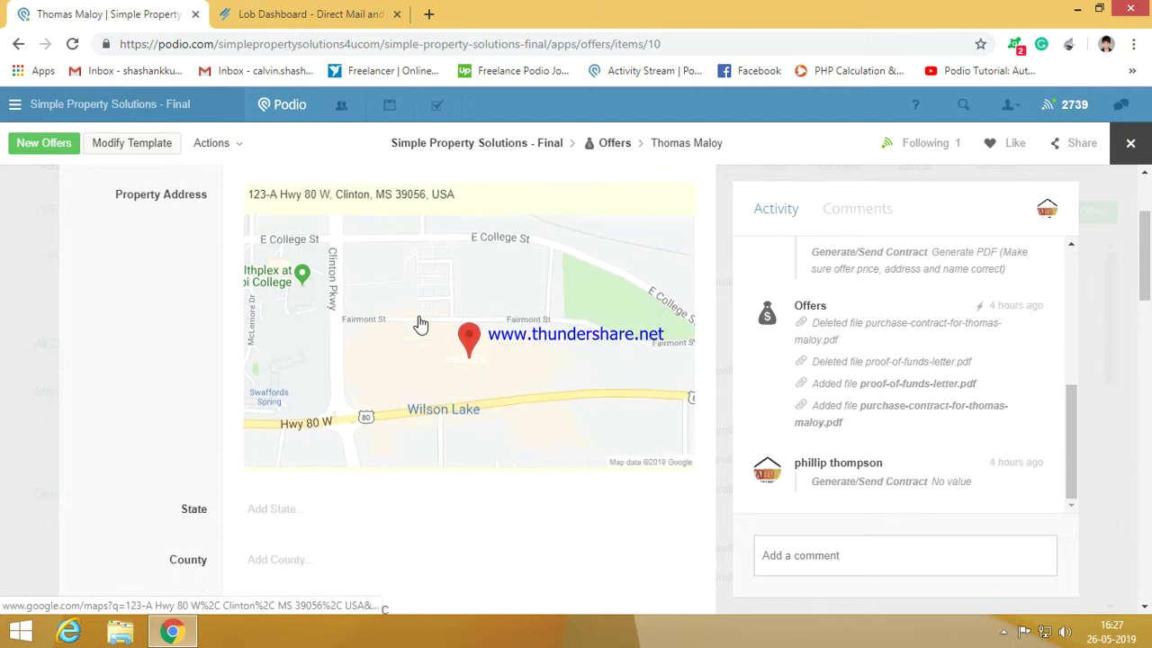
scroll(395, 402, "down", 18)
scroll(394, 401, "down", 3)
scroll(393, 326, "up", 2)
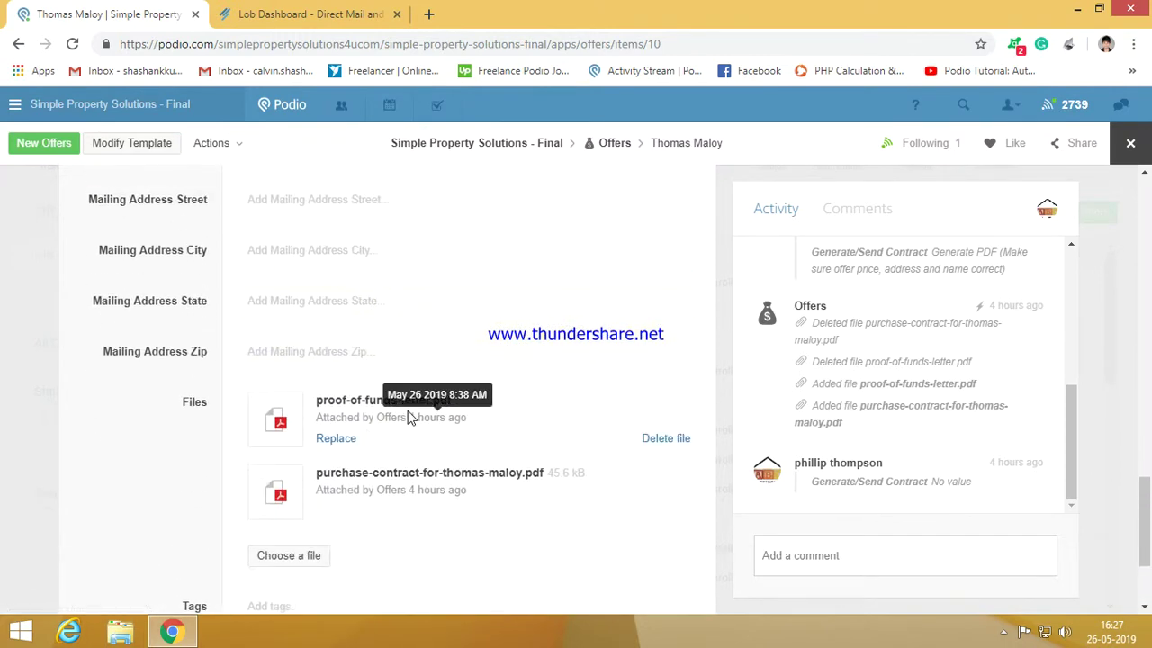
scroll(396, 378, "up", 4)
scroll(445, 352, "up", 1)
scroll(437, 424, "down", 5)
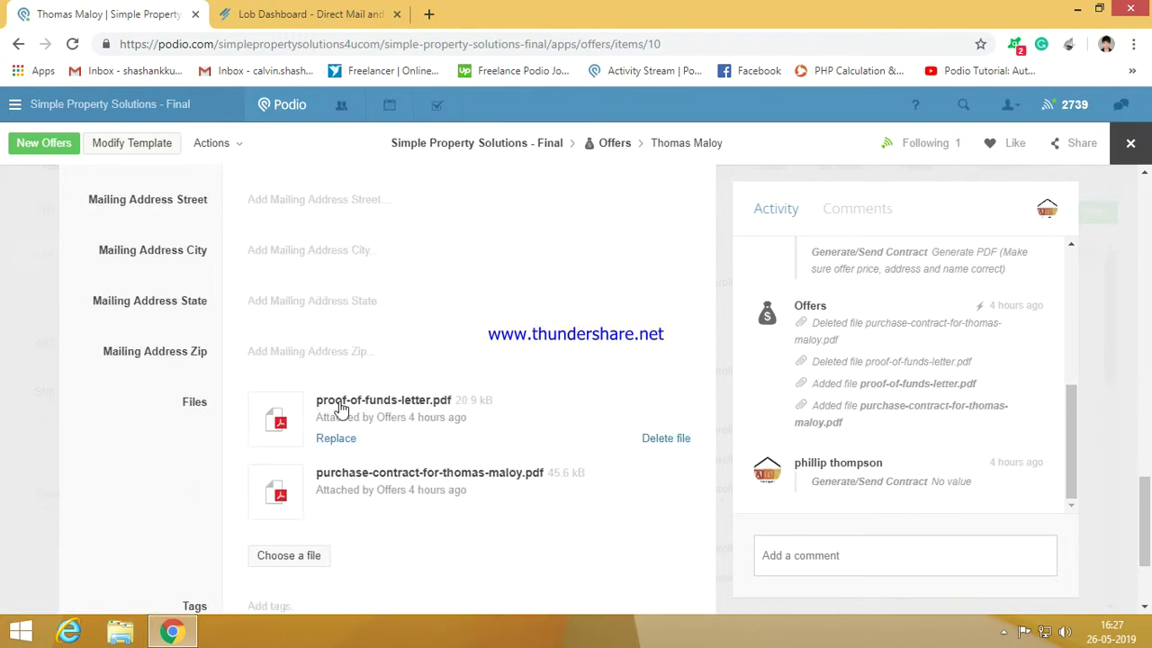
Set the offer's Generate/Send Contract field to Generate PDF and reload the item to refresh its attached files
scroll(396, 441, "up", 6)
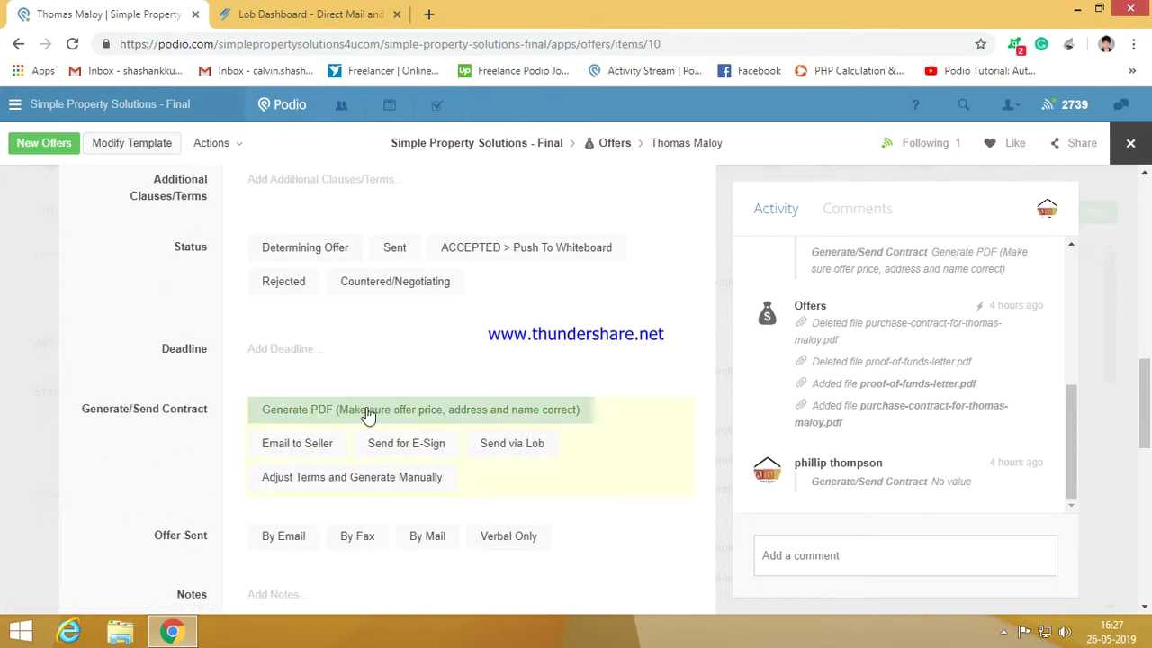
left_click(384, 412)
scroll(501, 293, "down", 5)
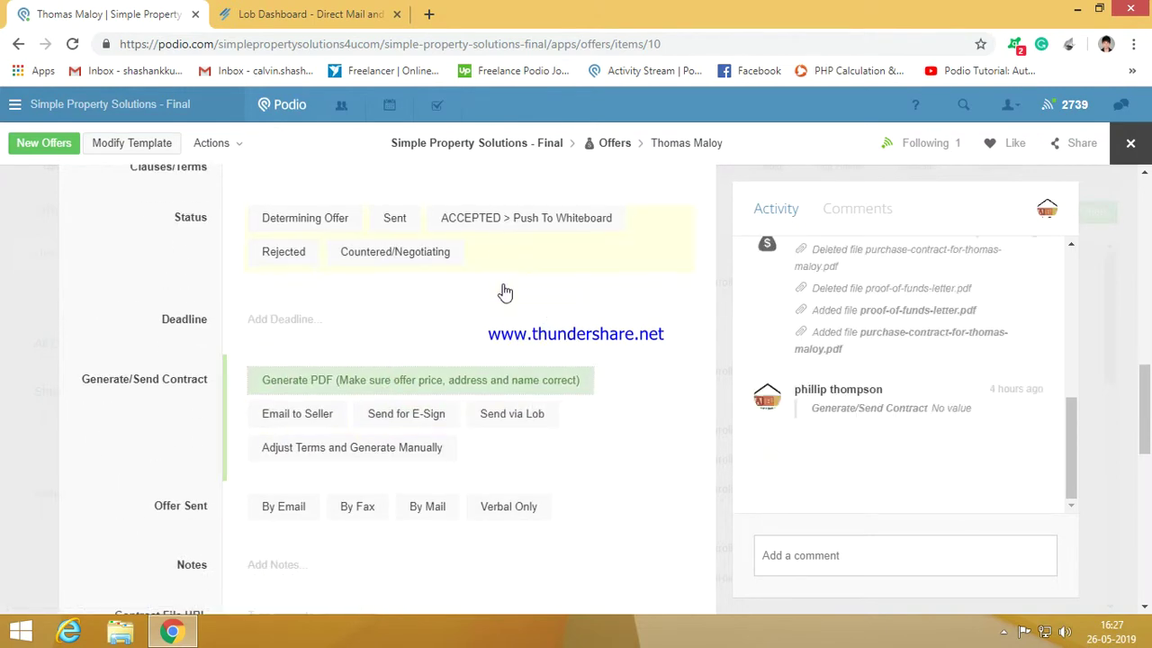
scroll(479, 304, "down", 2)
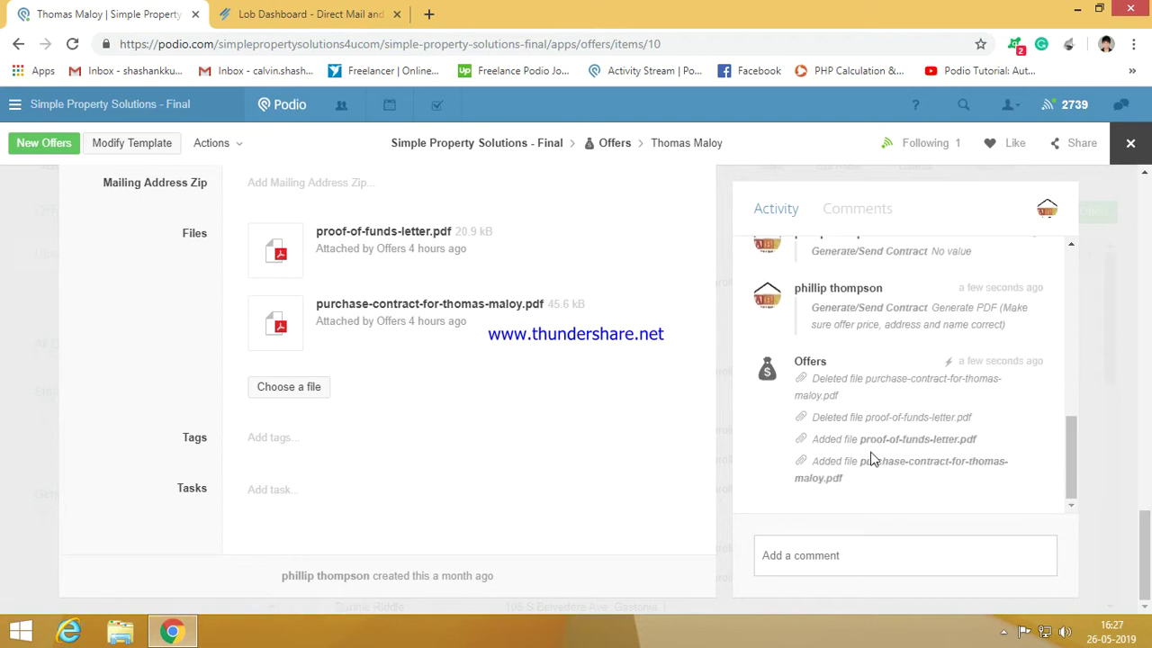
left_click_drag(189, 241, 182, 236)
key("F5")
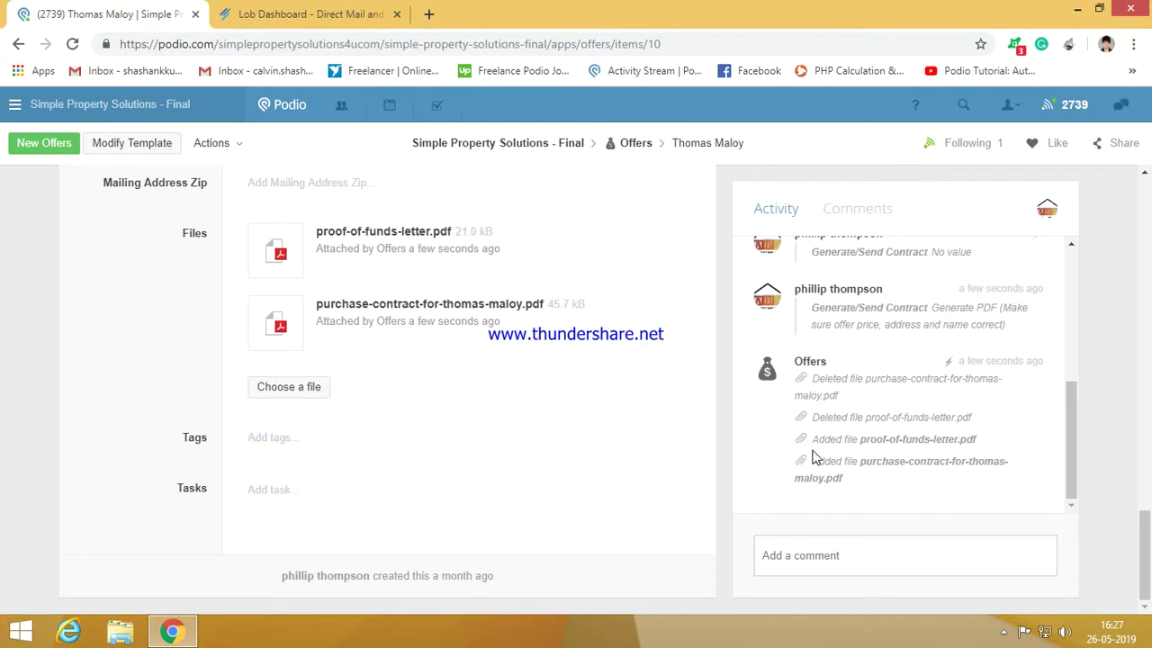
Open the newly generated purchase contract PDF from the activity feed, review both pages and close it
left_click(897, 461)
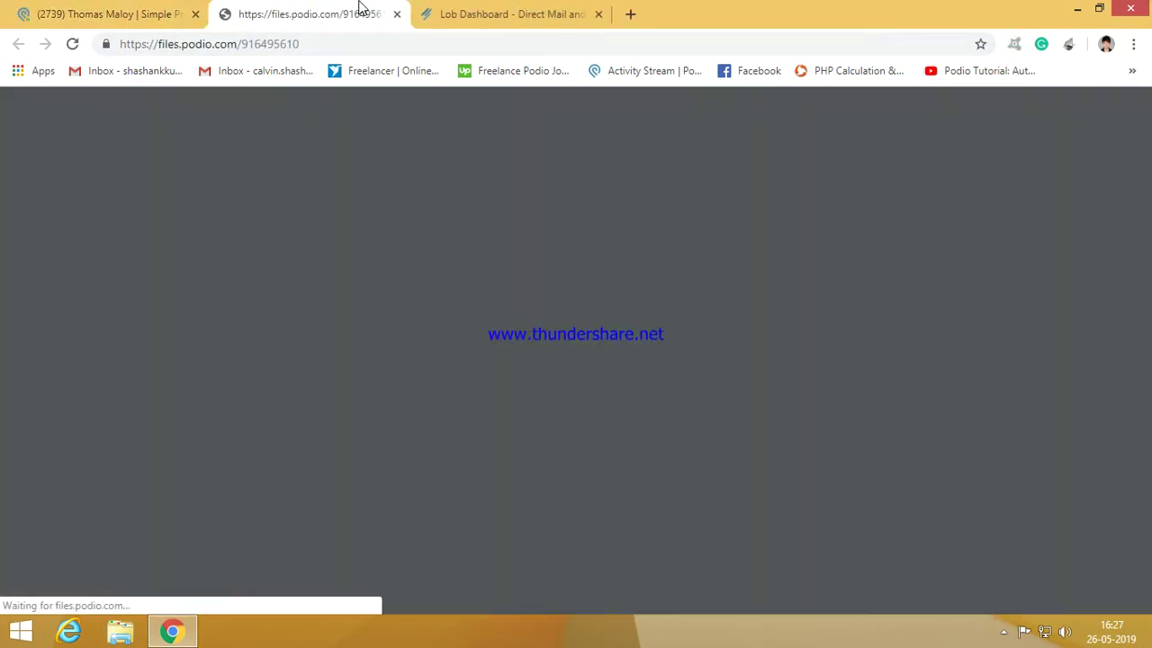
scroll(439, 253, "down", 15)
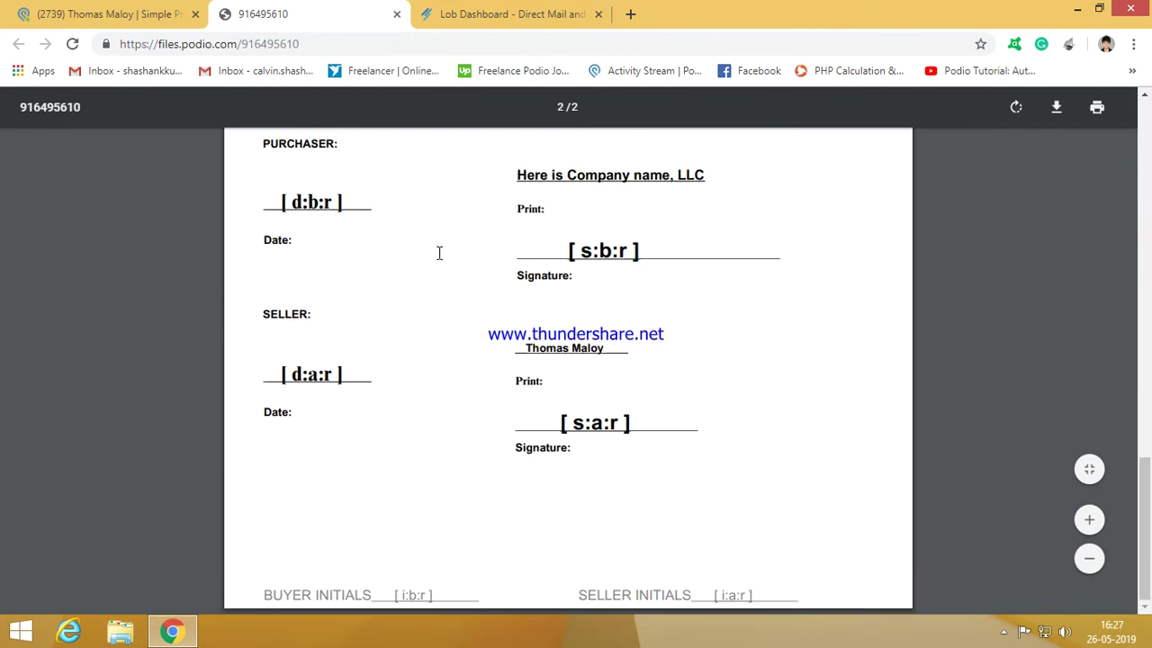
scroll(439, 262, "up", 15)
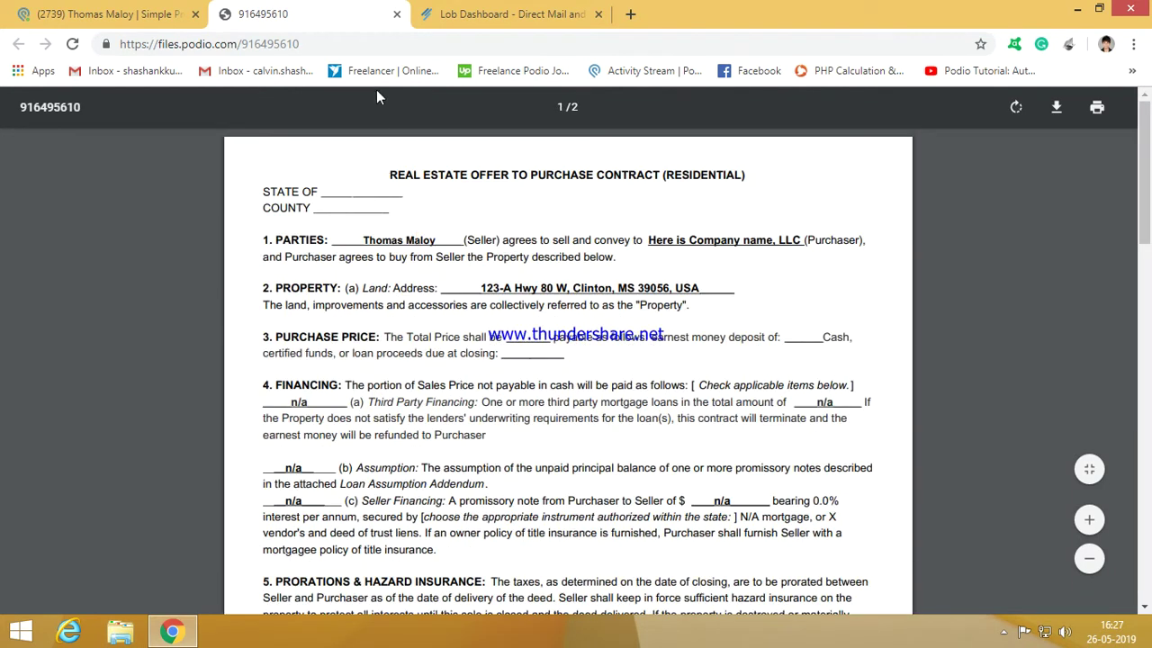
left_click(397, 15)
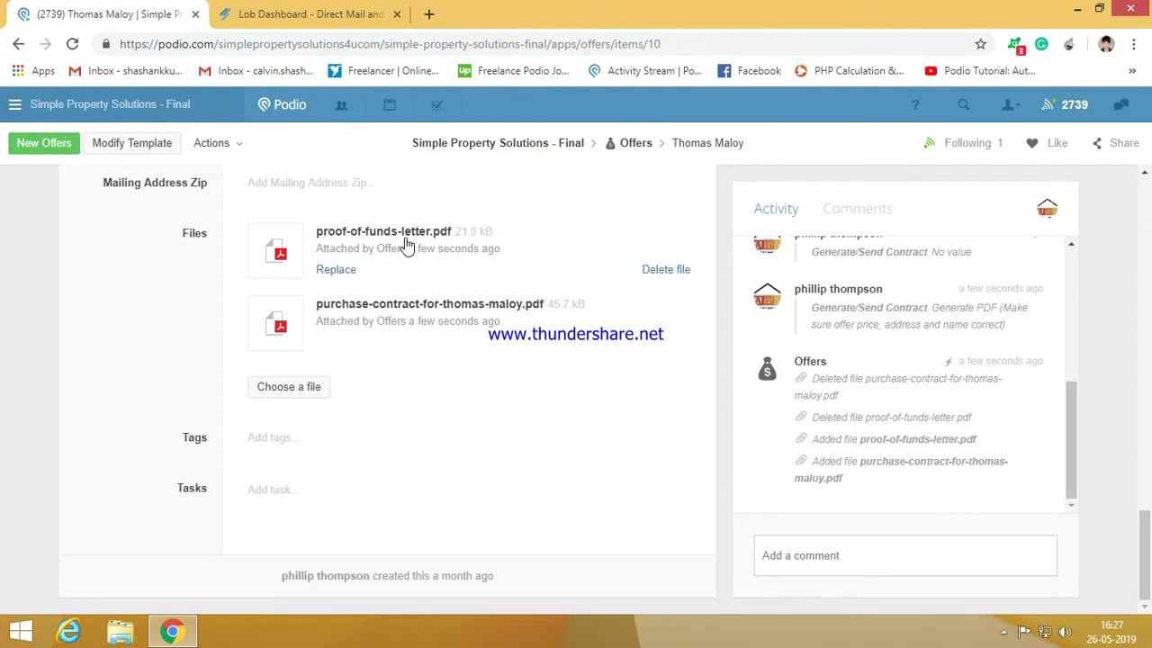
Delete proof-of-funds-letter.pdf from the offer's files and set Generate/Send Contract to Send via Lob
left_click(669, 270)
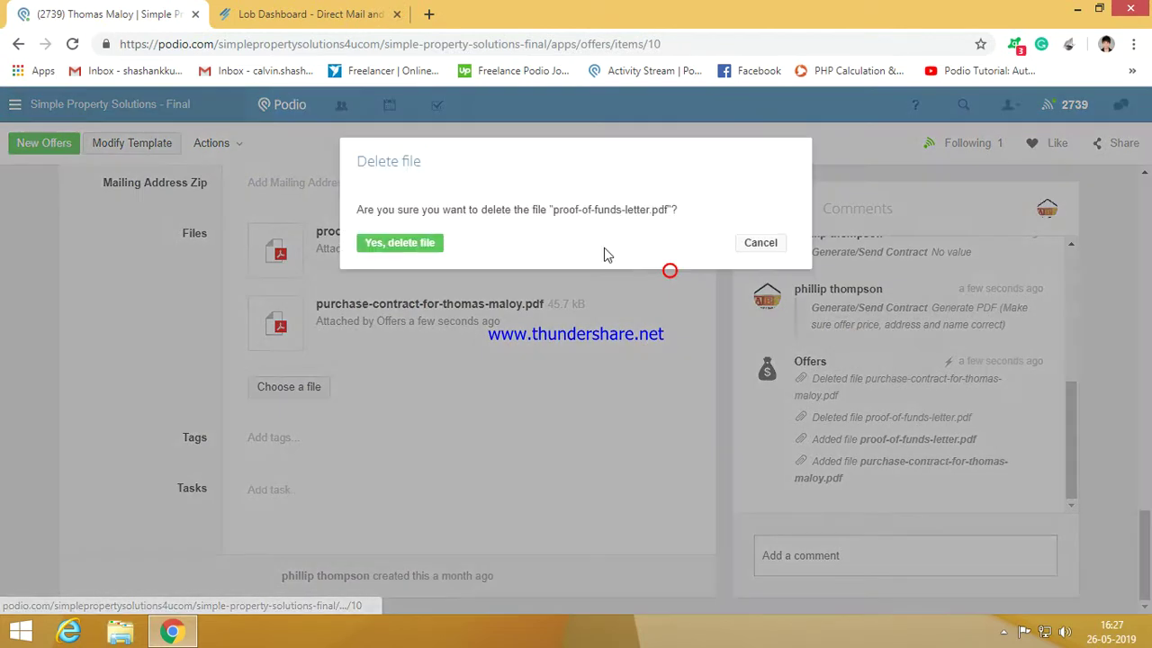
left_click(408, 243)
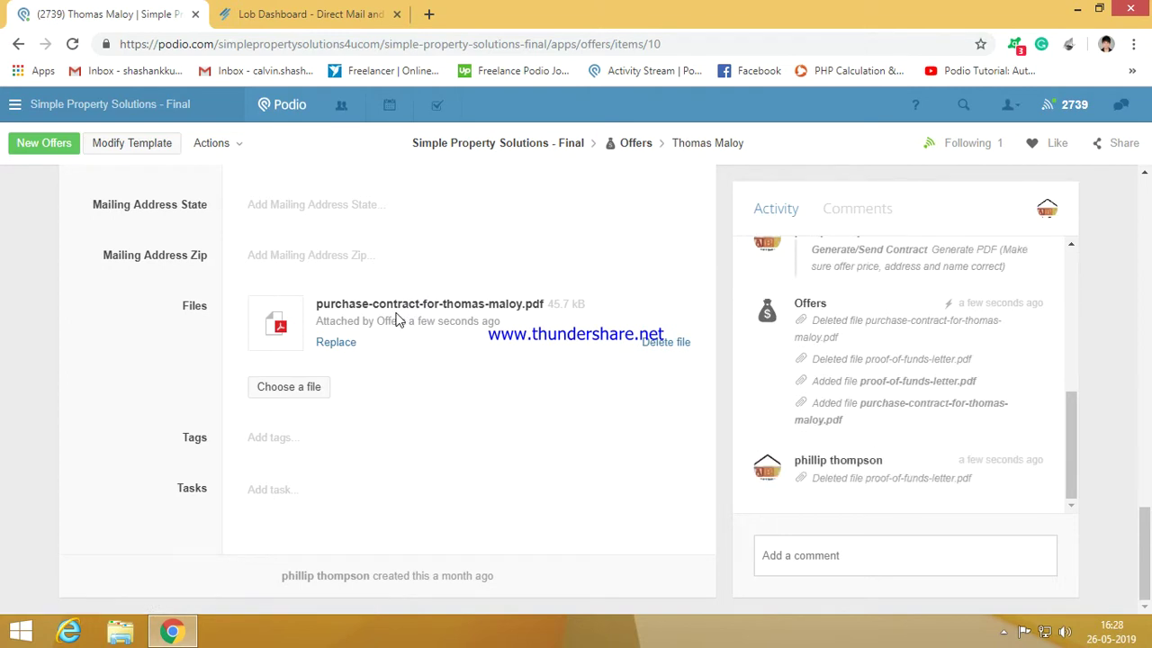
scroll(396, 320, "up", 5)
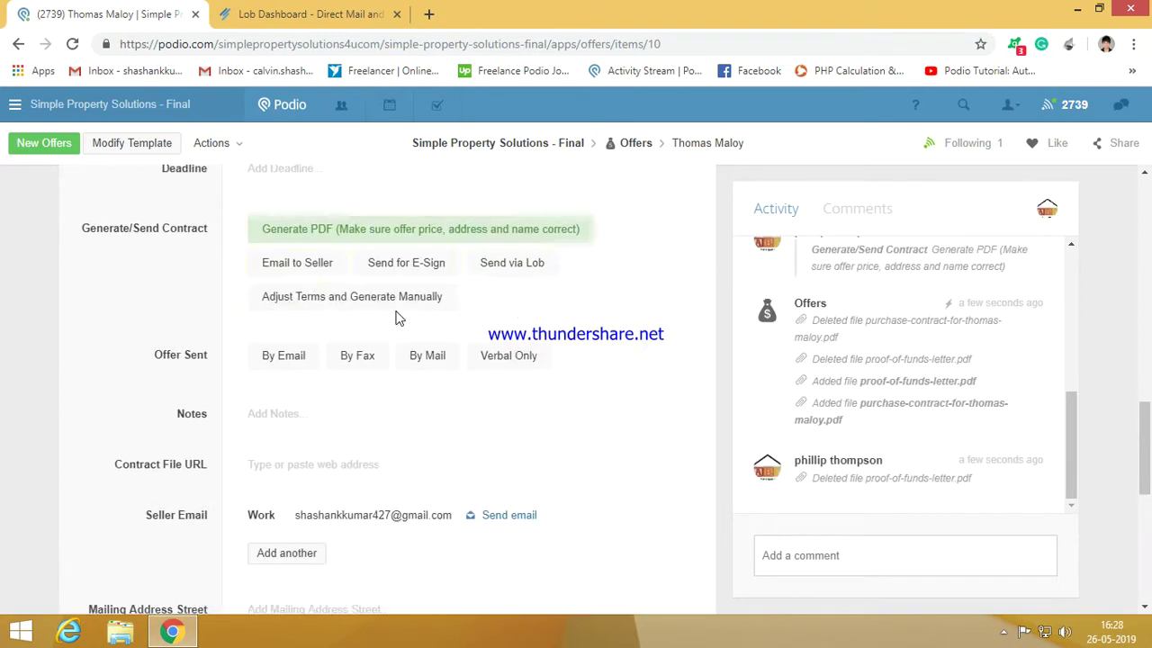
left_click(527, 268)
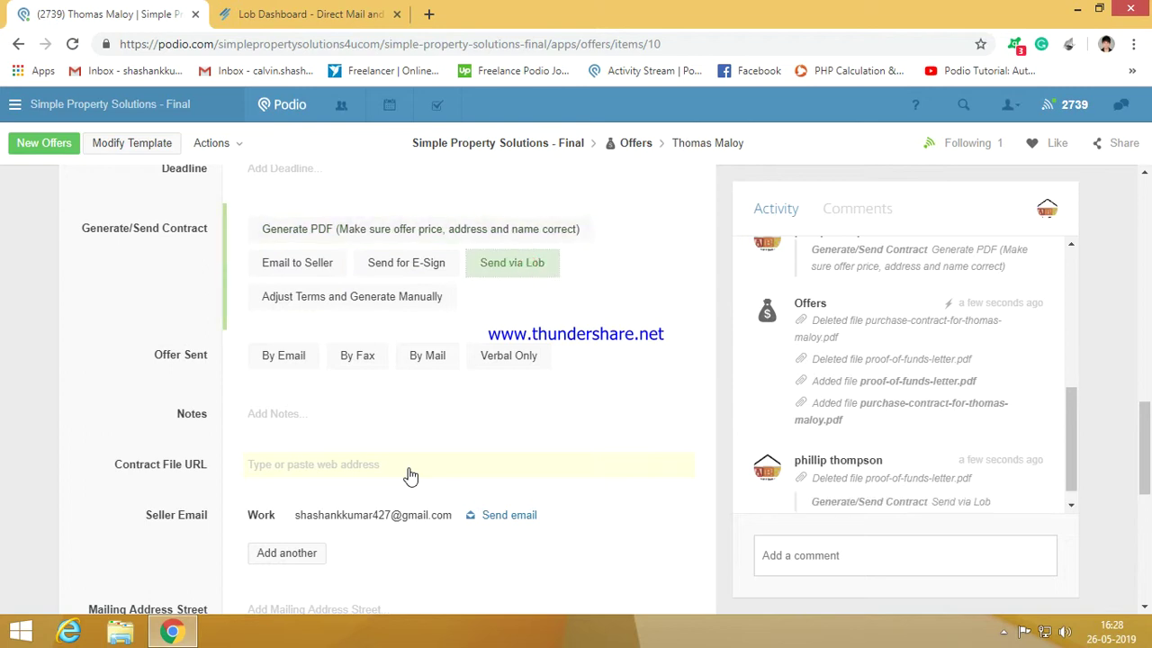
Check the letters list and the available environments in the Lob dashboard, and return to the Podio offer
left_click(297, 13)
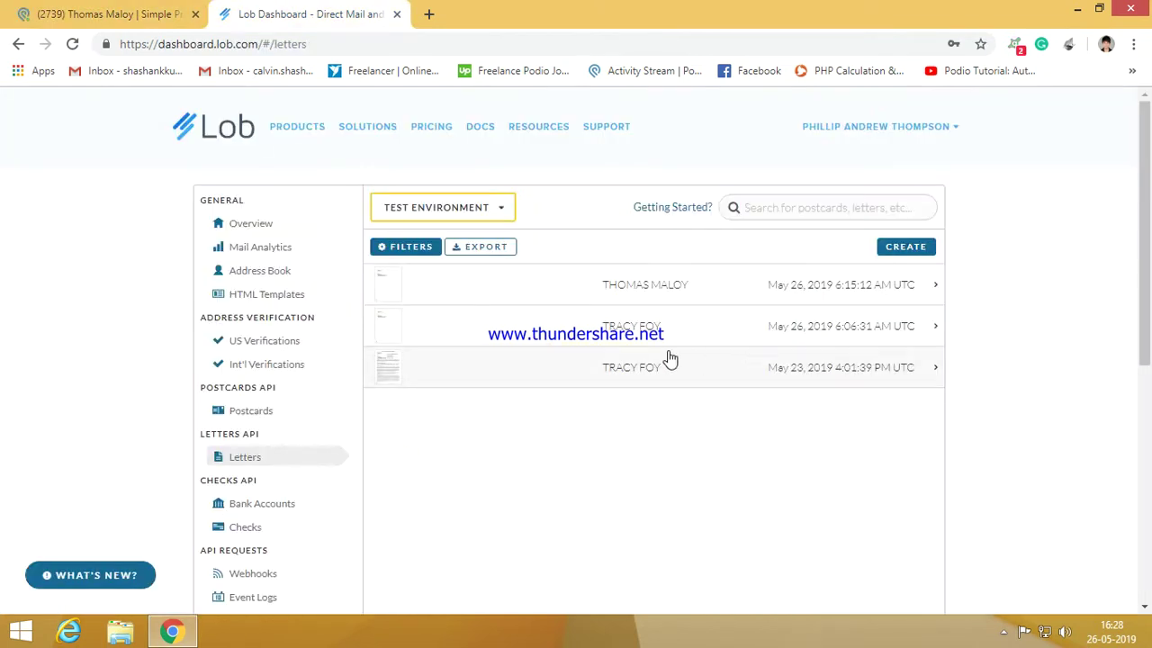
left_click(138, 13)
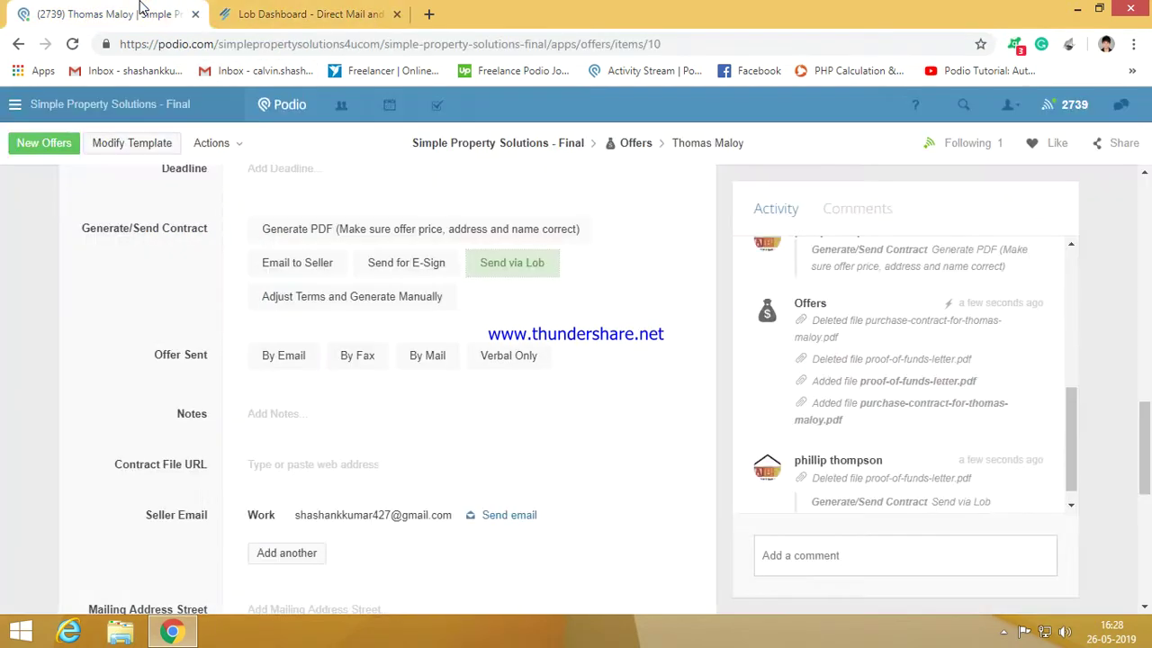
left_click(296, 13)
mouse_move(480, 261)
left_click(475, 203)
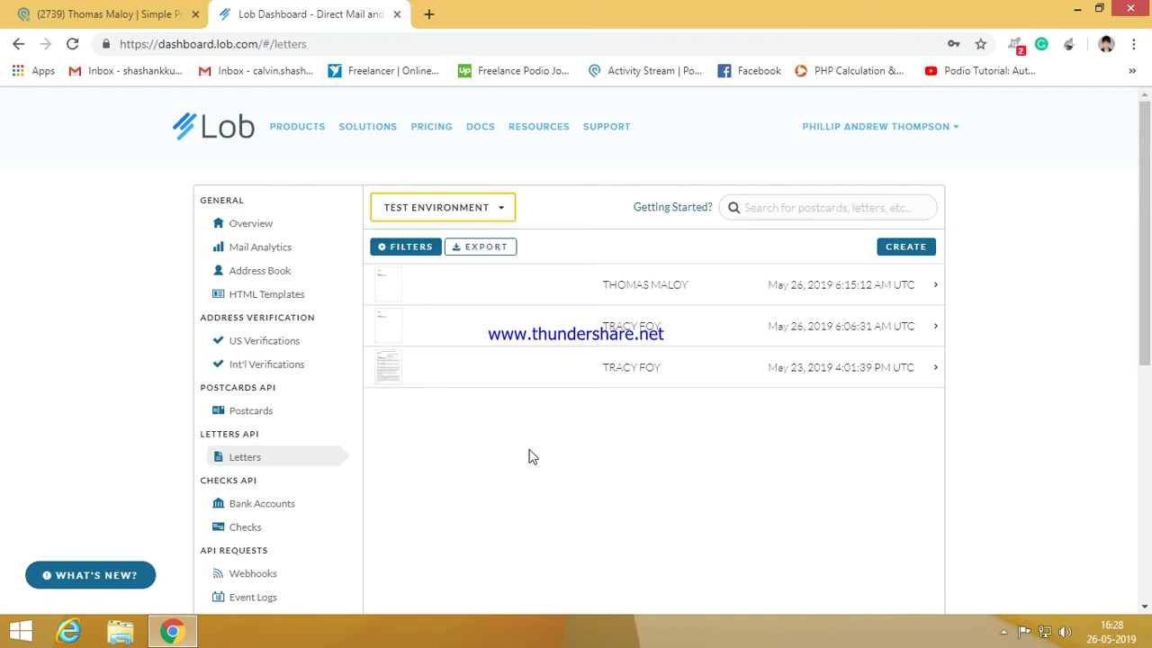
mouse_move(470, 213)
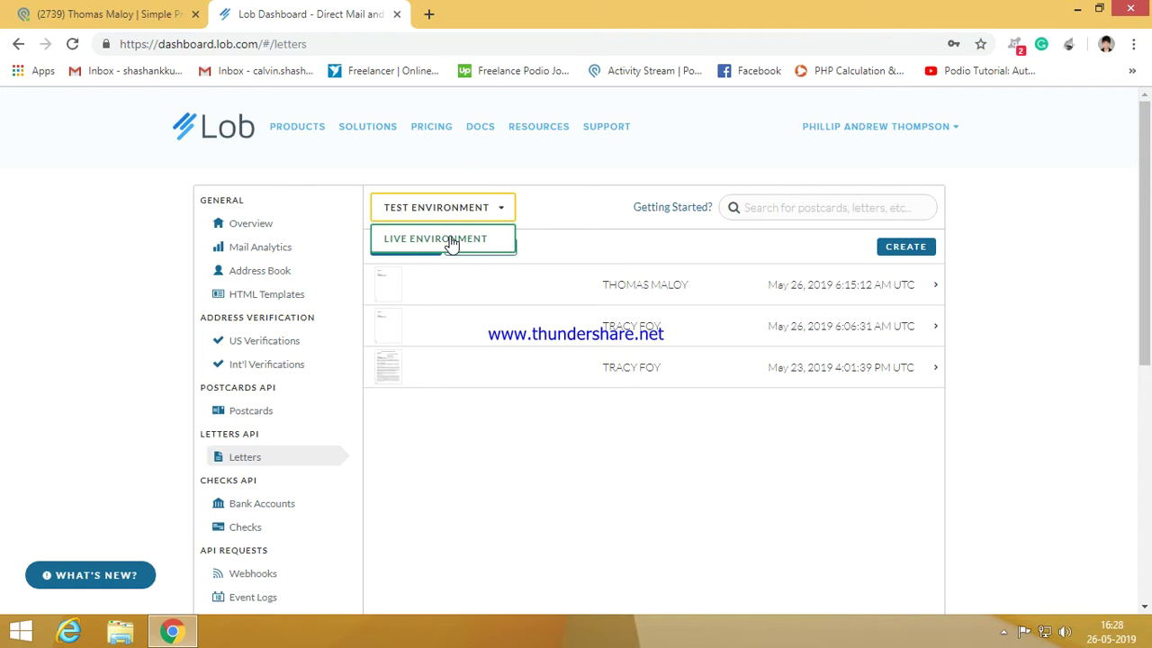
left_click(54, 13)
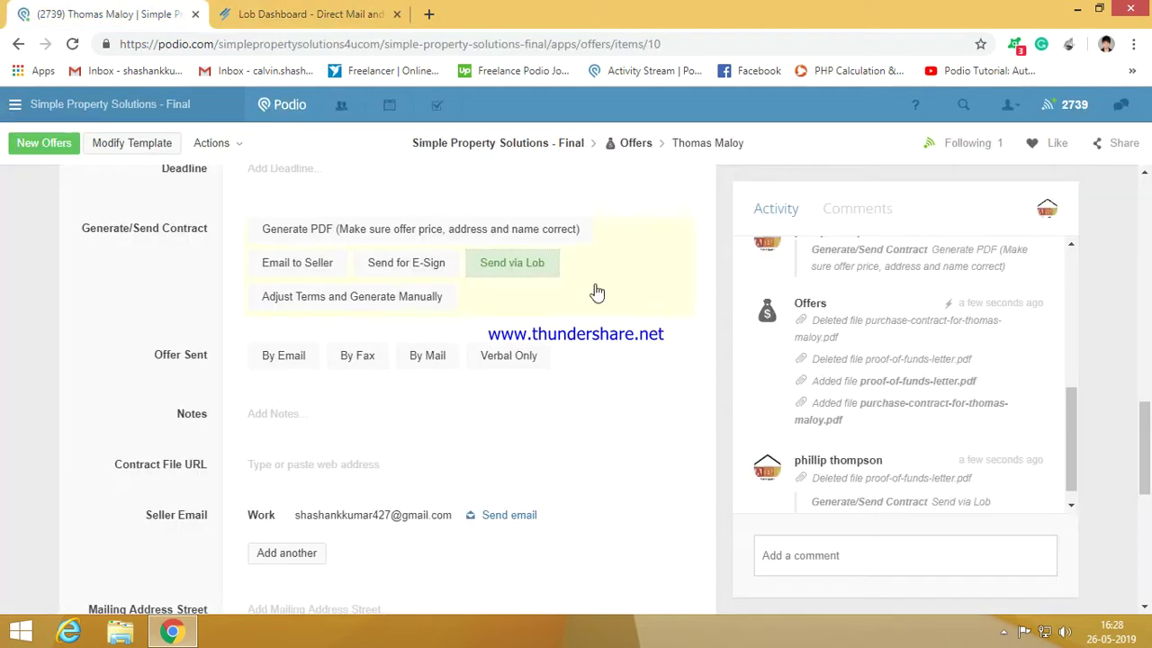
Reload the Lob letters list, check its newest entry against the offer's seller contact, and return to Podio
left_click(310, 14)
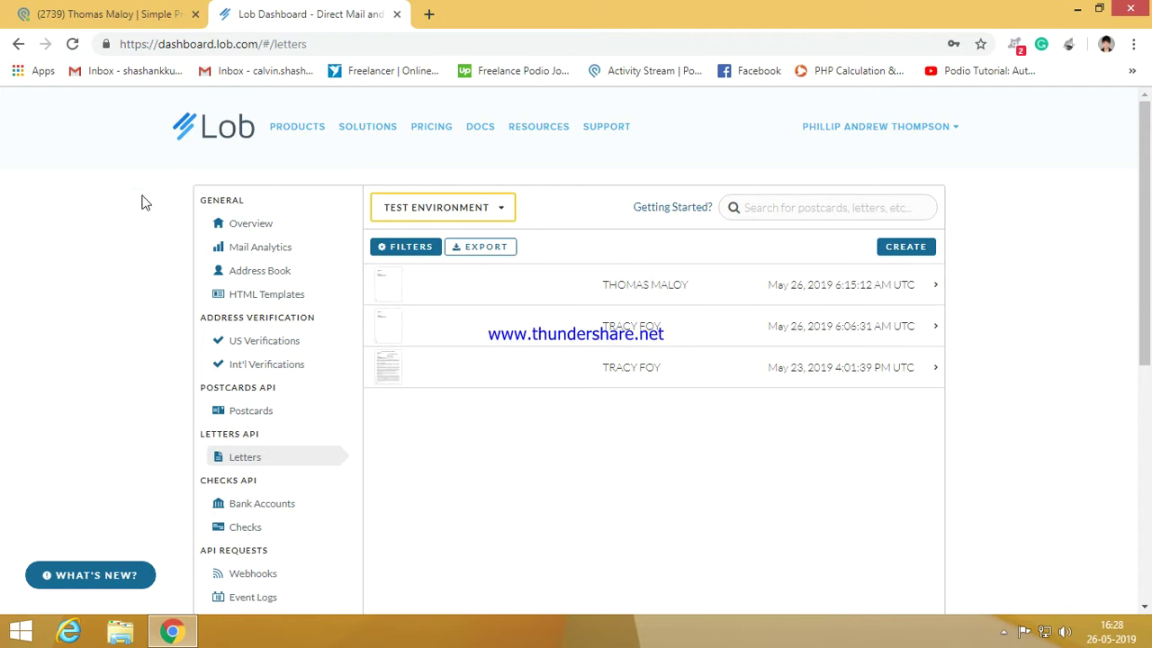
left_click(72, 46)
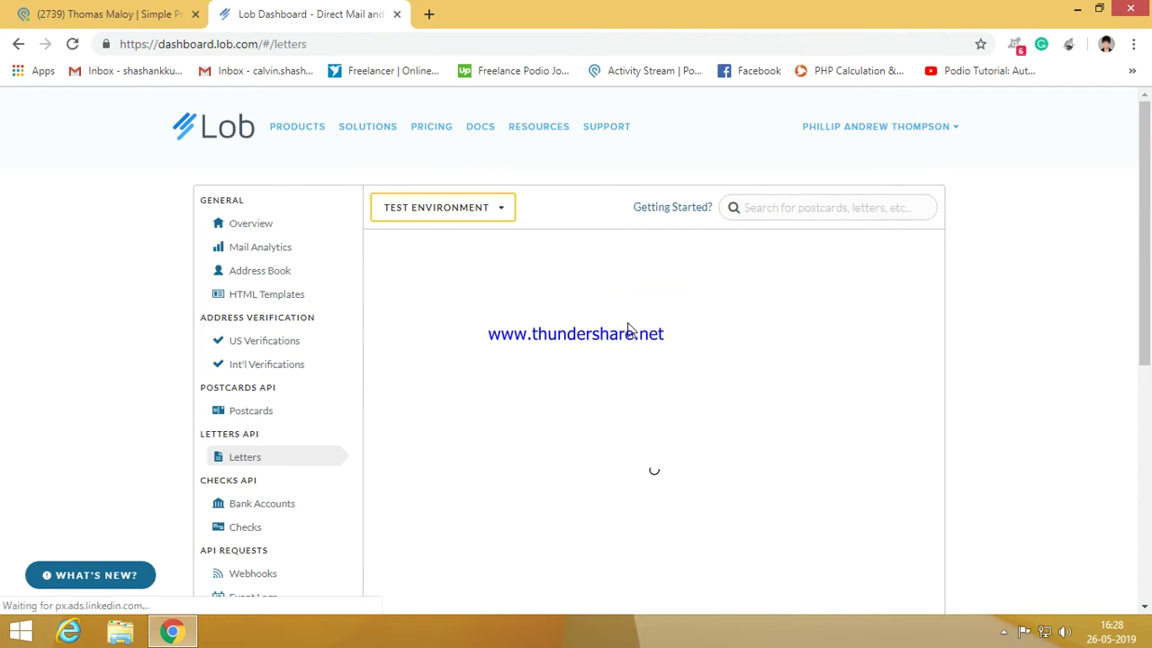
left_click(126, 7)
scroll(522, 466, "up", 5)
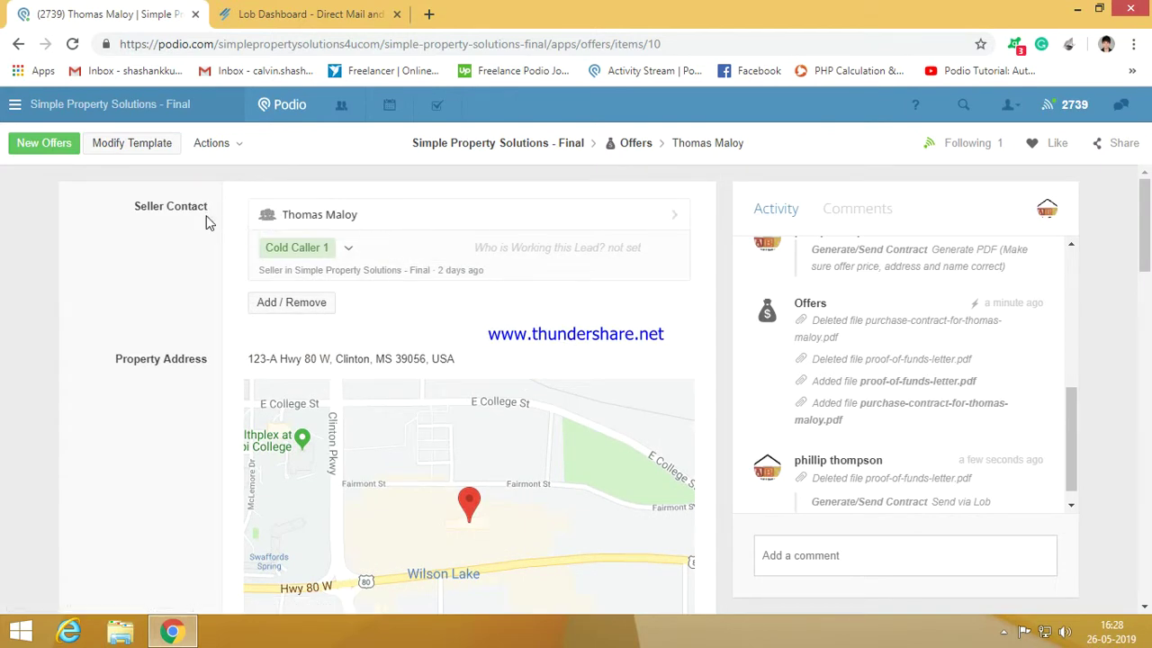
left_click(310, 14)
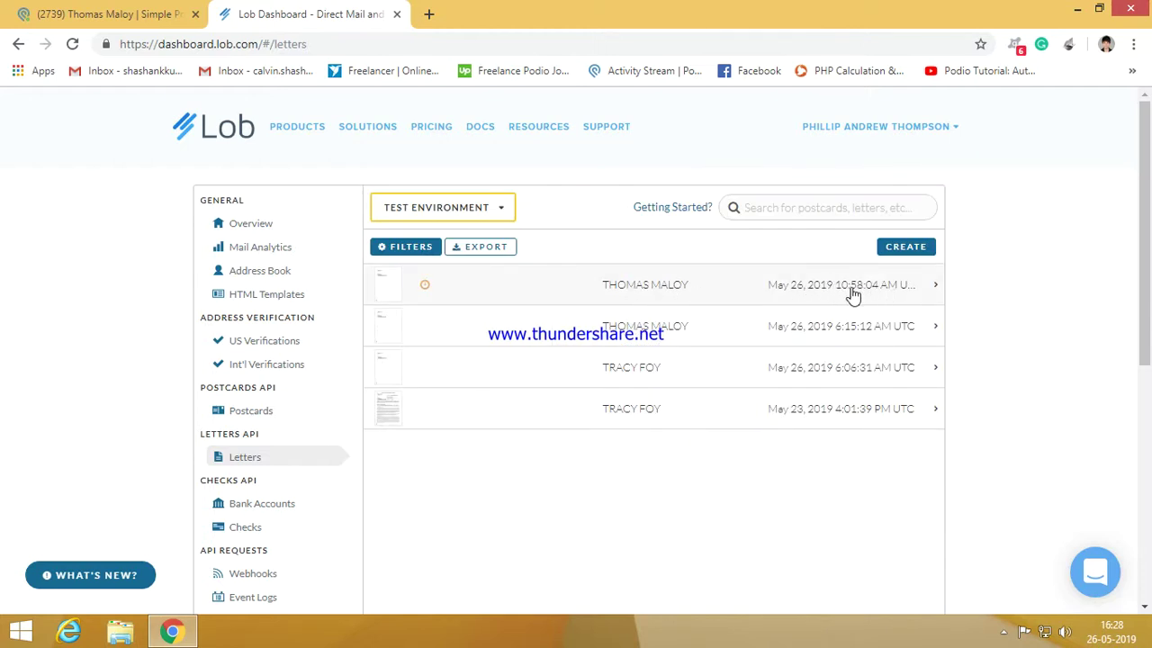
left_click(106, 14)
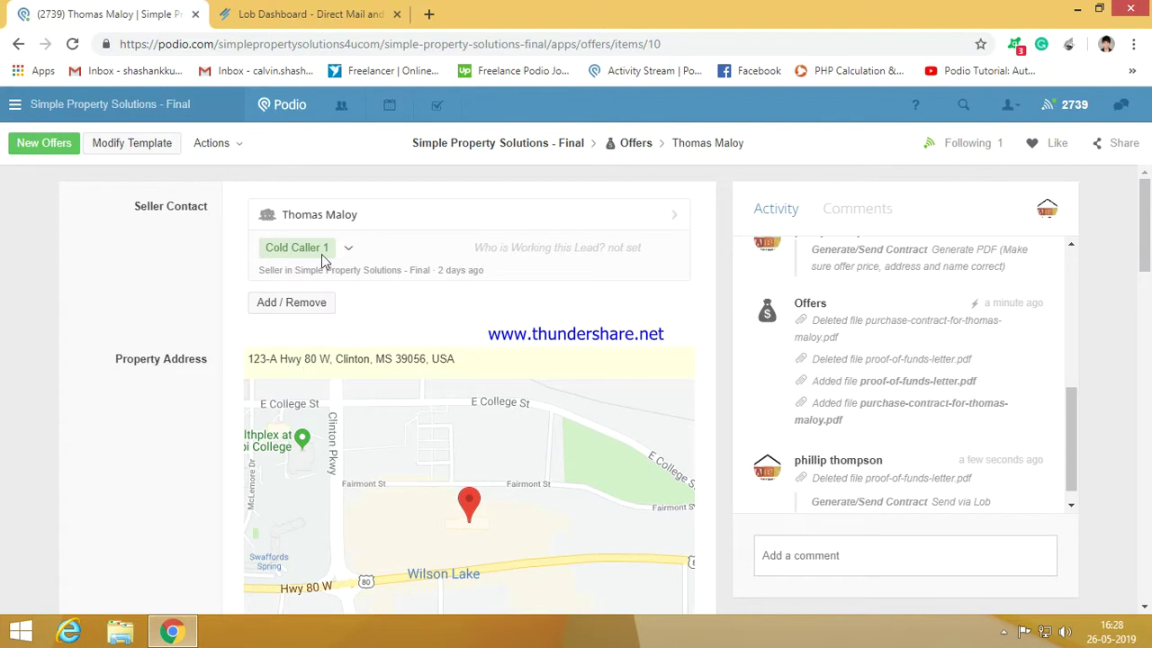
Switch to the Lob dashboard, open the newest letter in the letters list and check its page previews, recipient and sender addresses
left_click(310, 14)
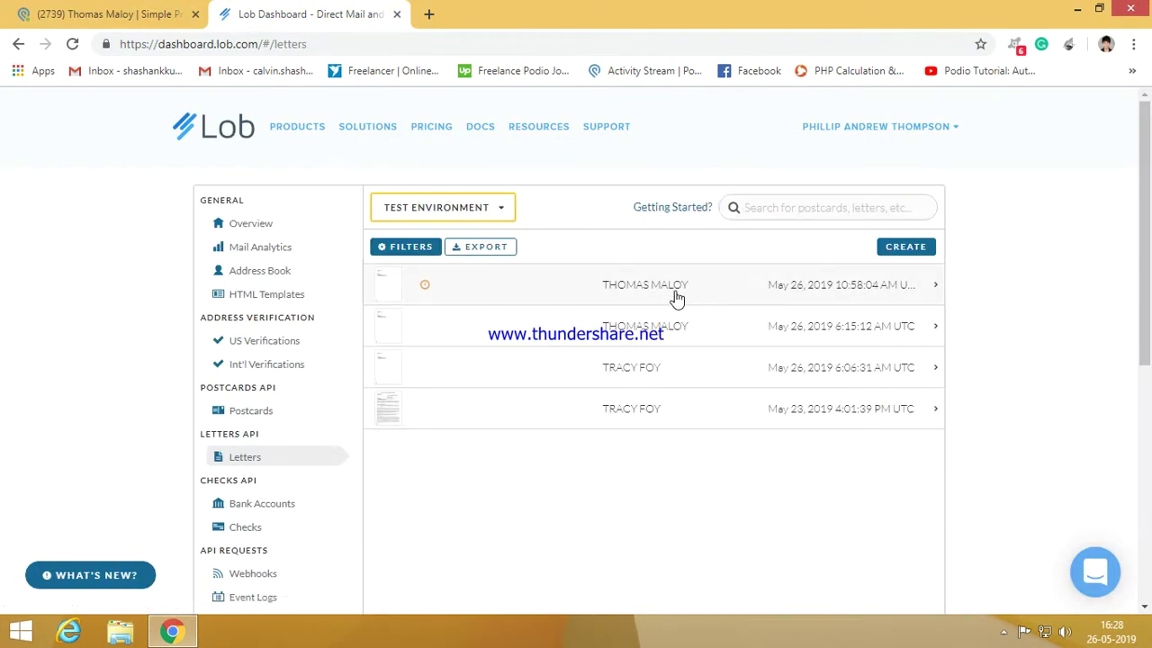
left_click(646, 304)
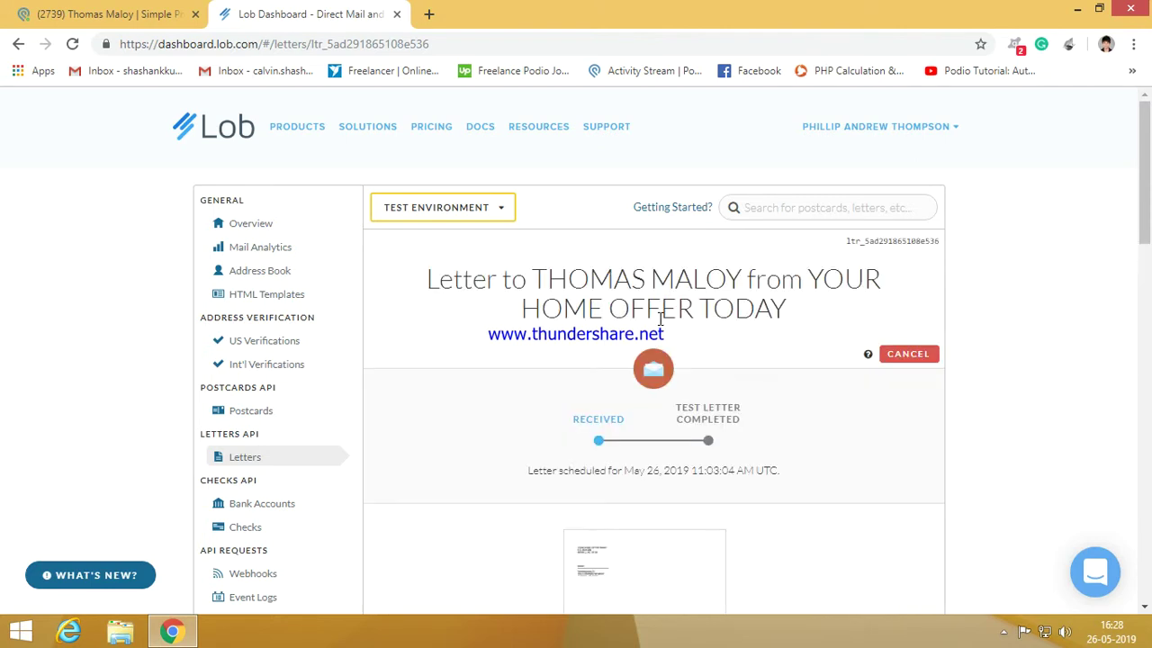
scroll(659, 318, "down", 1)
scroll(664, 369, "down", 1)
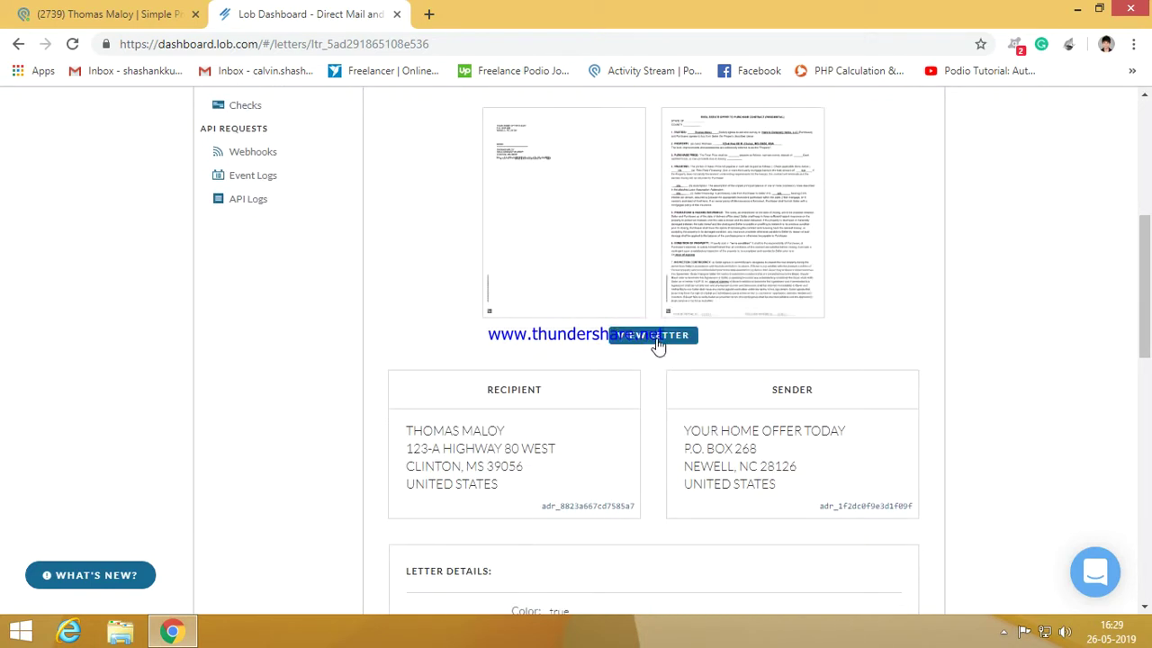
View the letter's full PDF, review the address page and both contract pages, close it and return to the Podio offer
left_click(658, 340)
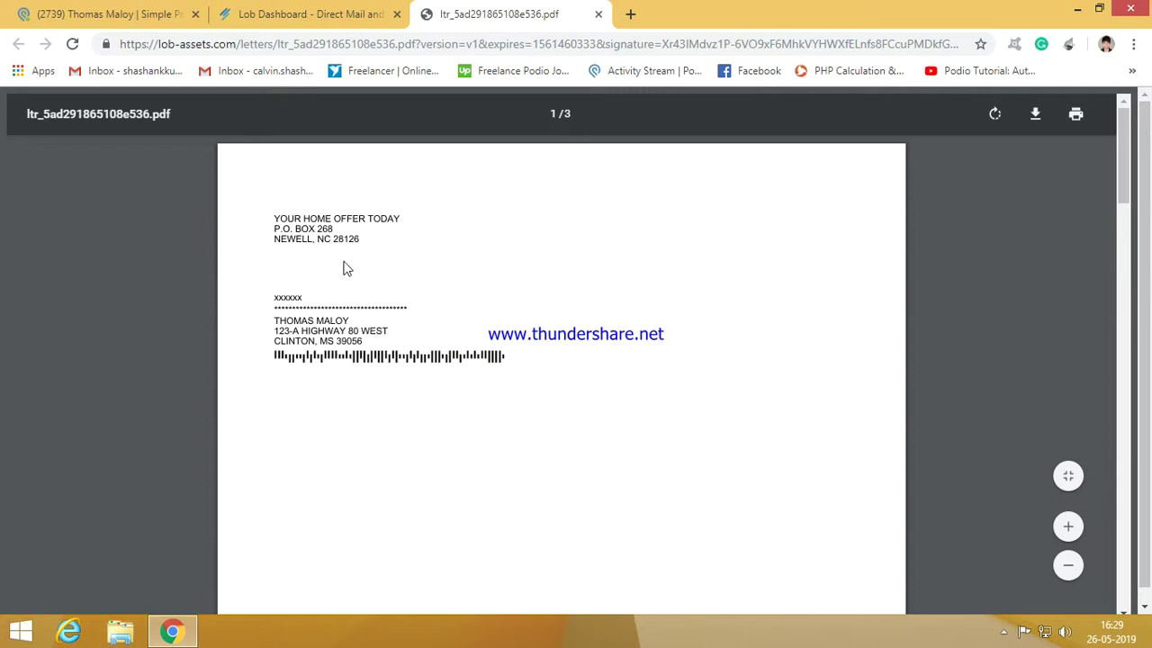
scroll(343, 269, "down", 2)
scroll(270, 159, "up", 2)
scroll(401, 350, "down", 12)
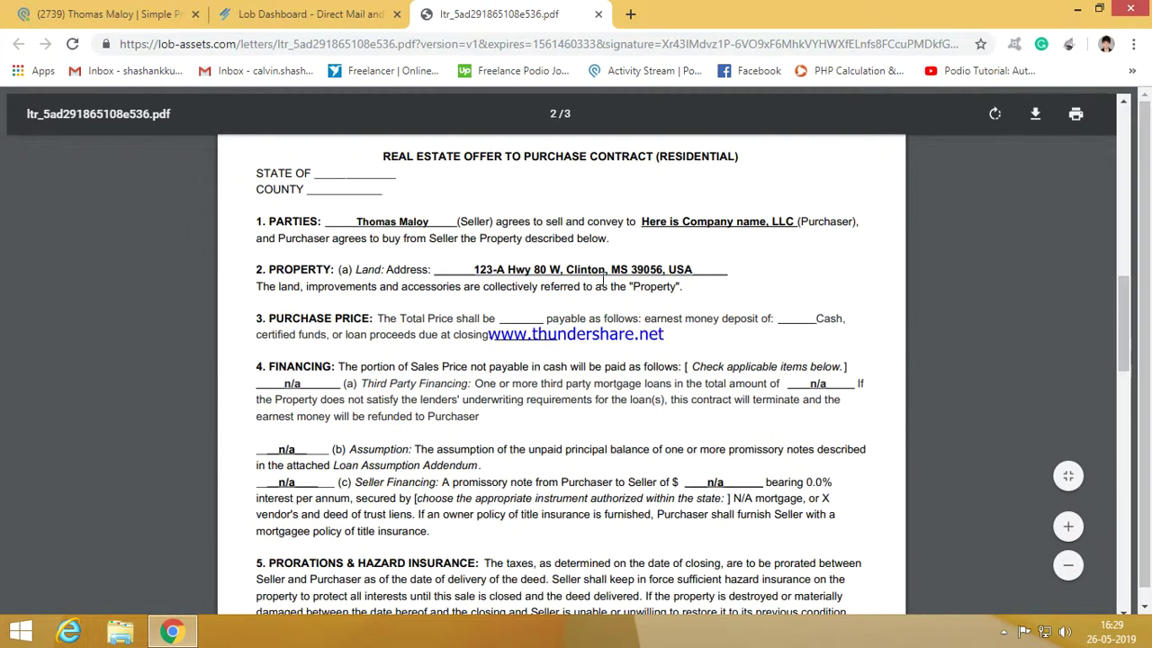
scroll(515, 341, "down", 10)
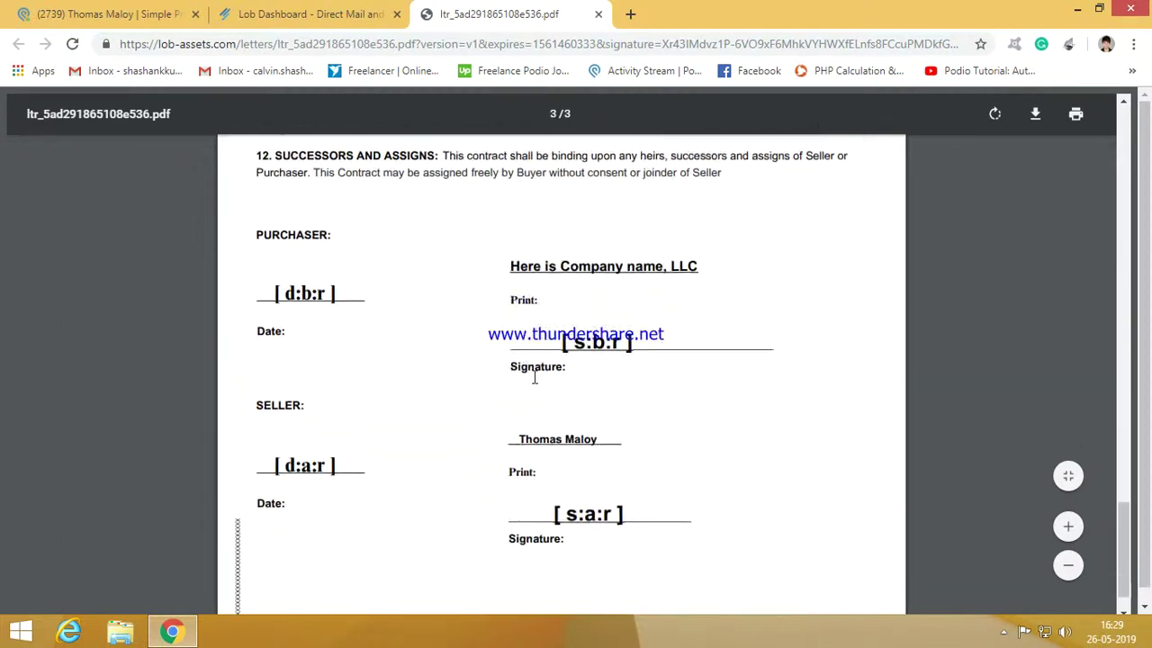
scroll(558, 376, "up", 15)
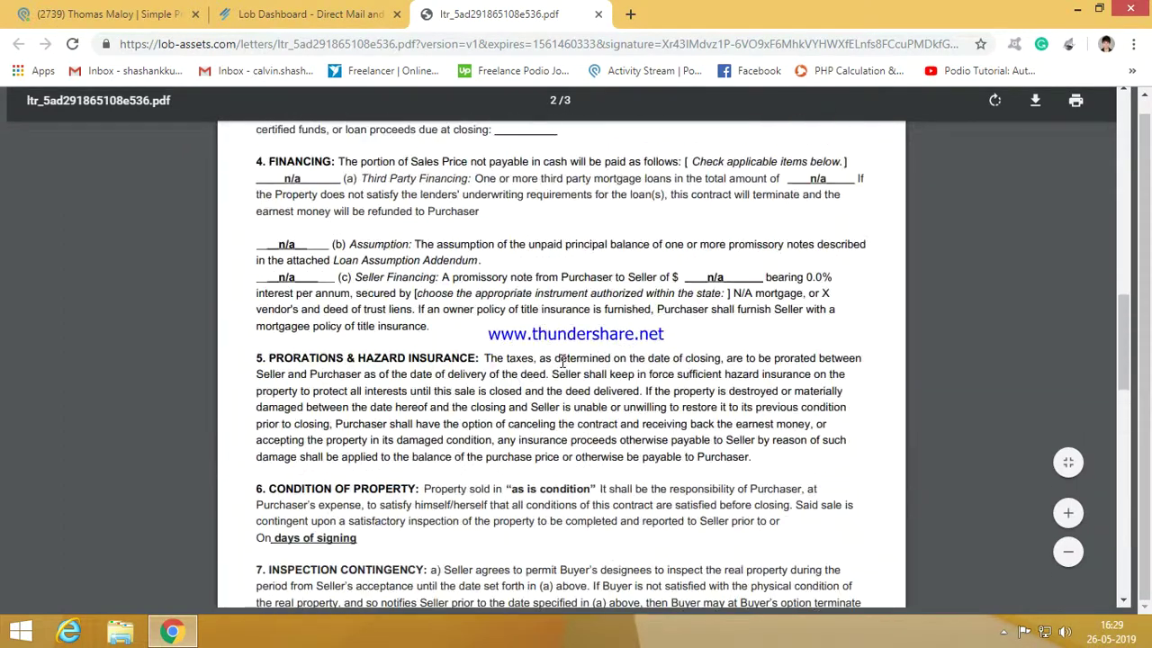
left_click(599, 15)
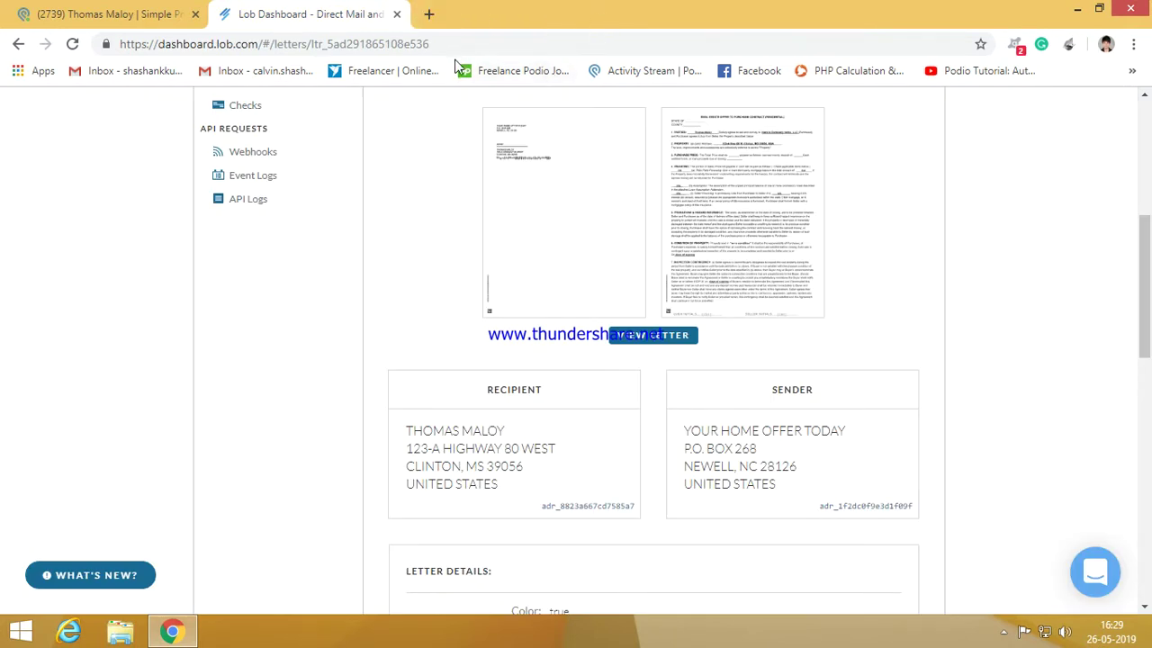
scroll(428, 135, "up", 5)
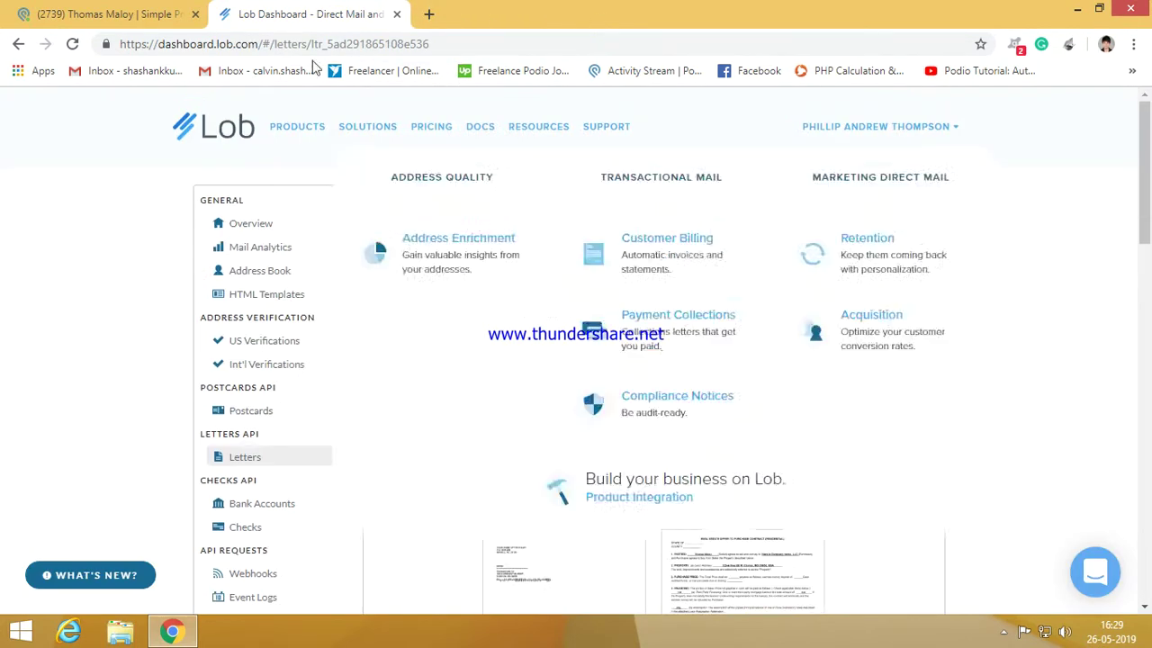
left_click(108, 14)
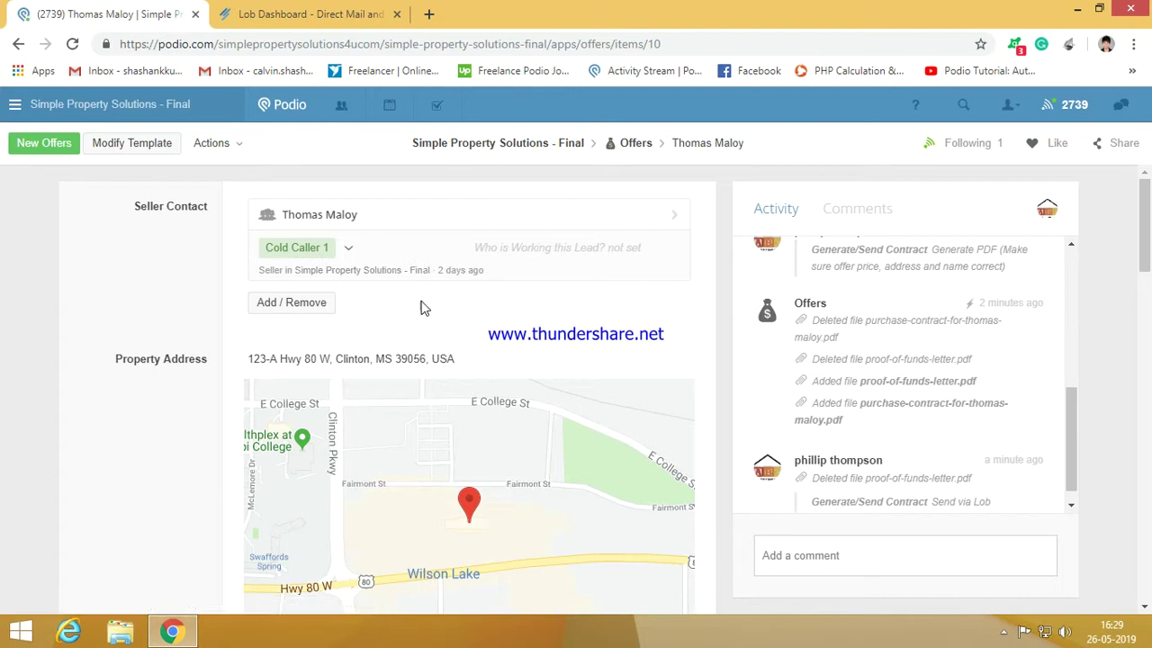
left_click(1003, 630)
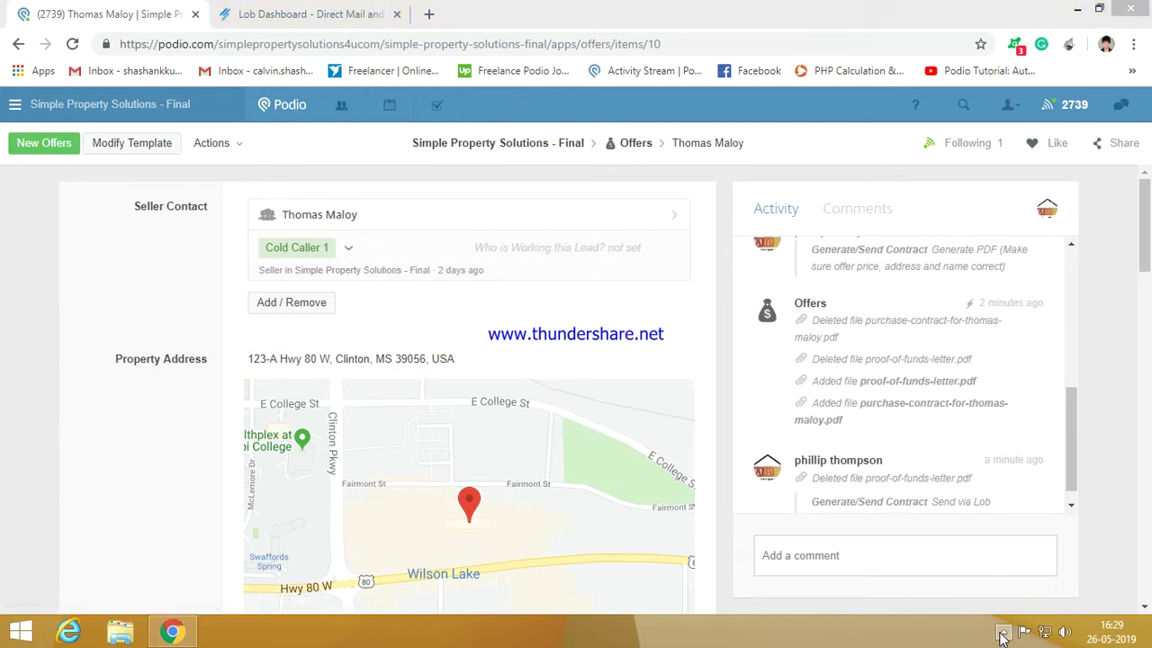